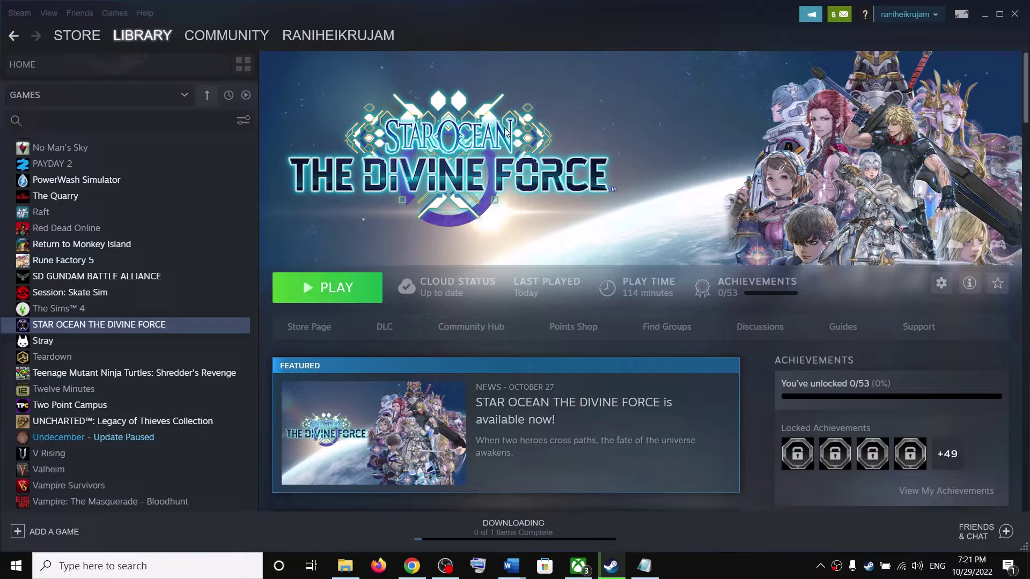
- Review the Recompile Shaders step in the Low FPS fix checklist, then return to the Steam library
mouse_move(511, 566)
mouse_move(545, 528)
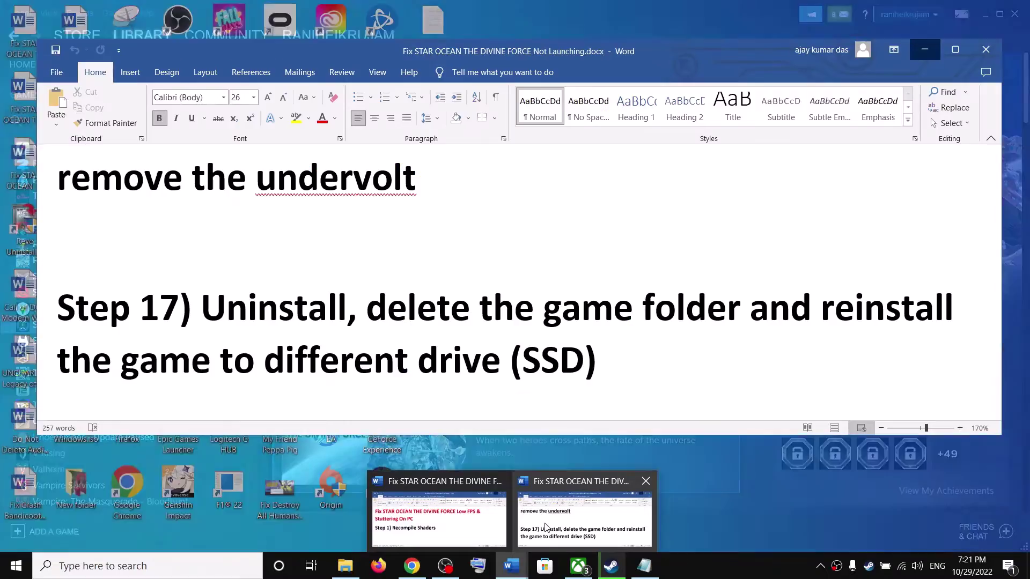
left_click(438, 516)
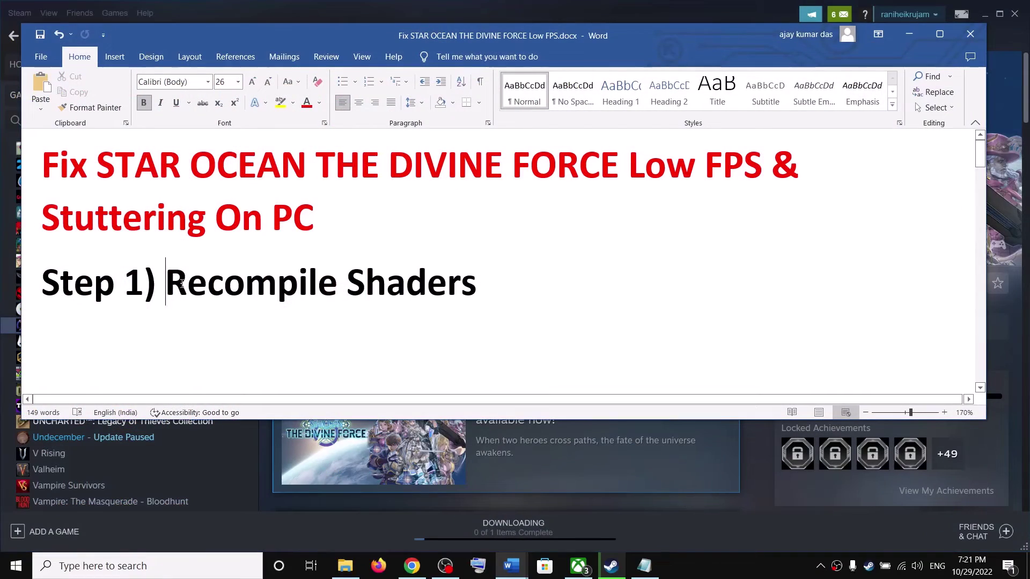
left_click_drag(169, 284, 476, 284)
left_click(909, 34)
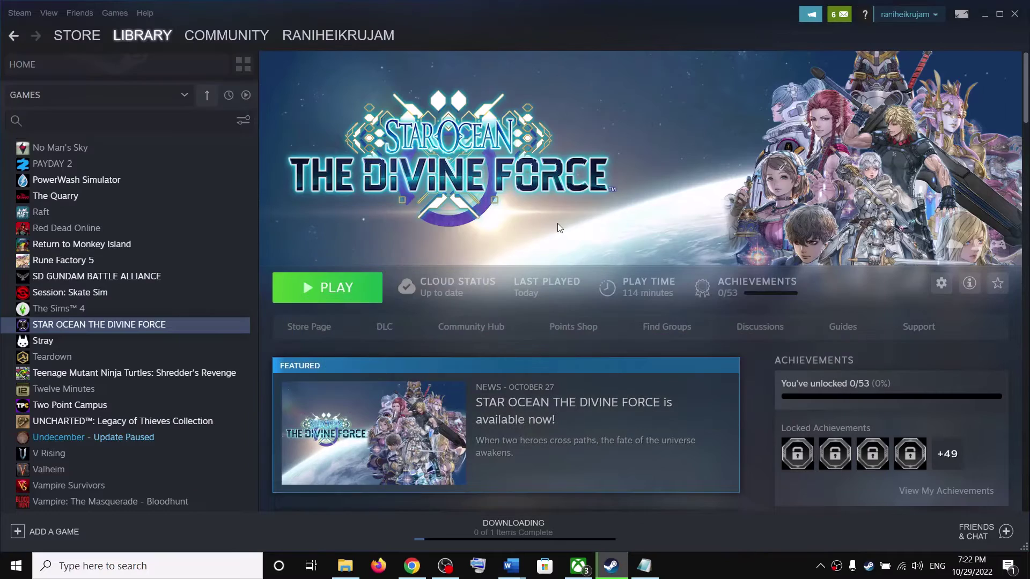
mouse_move(511, 566)
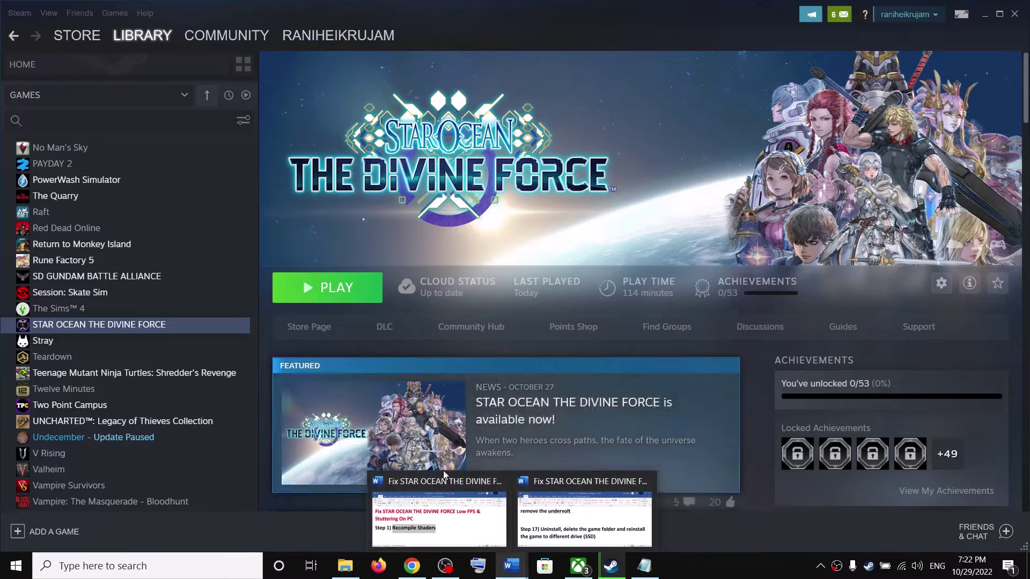
left_click(453, 515)
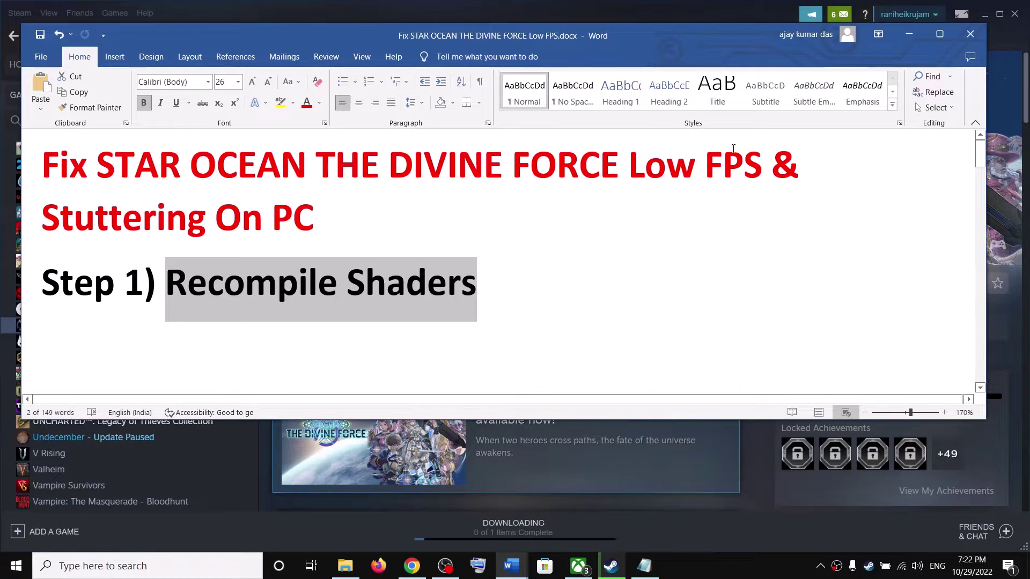
left_click(610, 565)
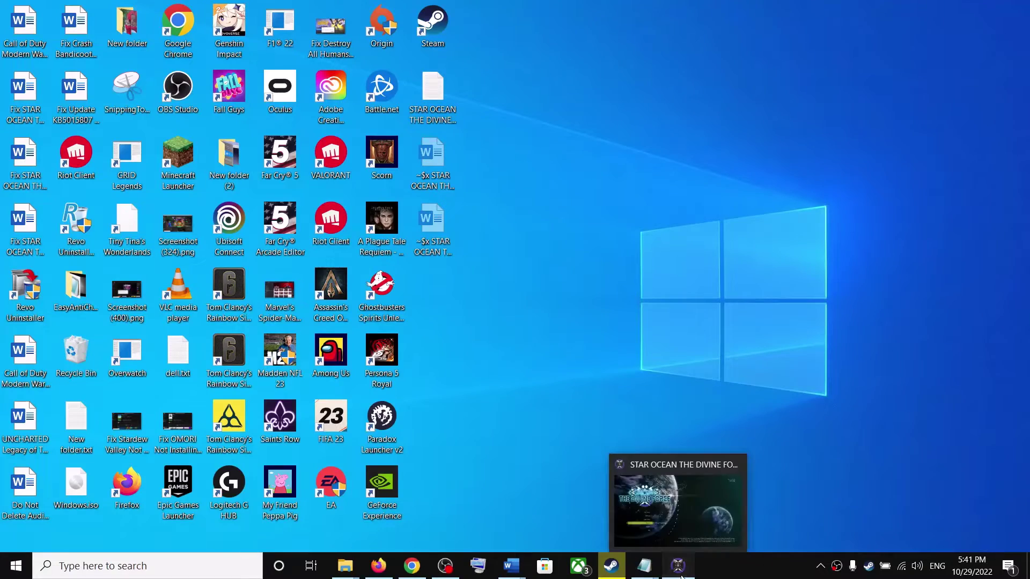
- Launch Star Ocean and switch Pre-compiled Shaders to ON under System > Graphics
left_click(679, 566)
key("Up")
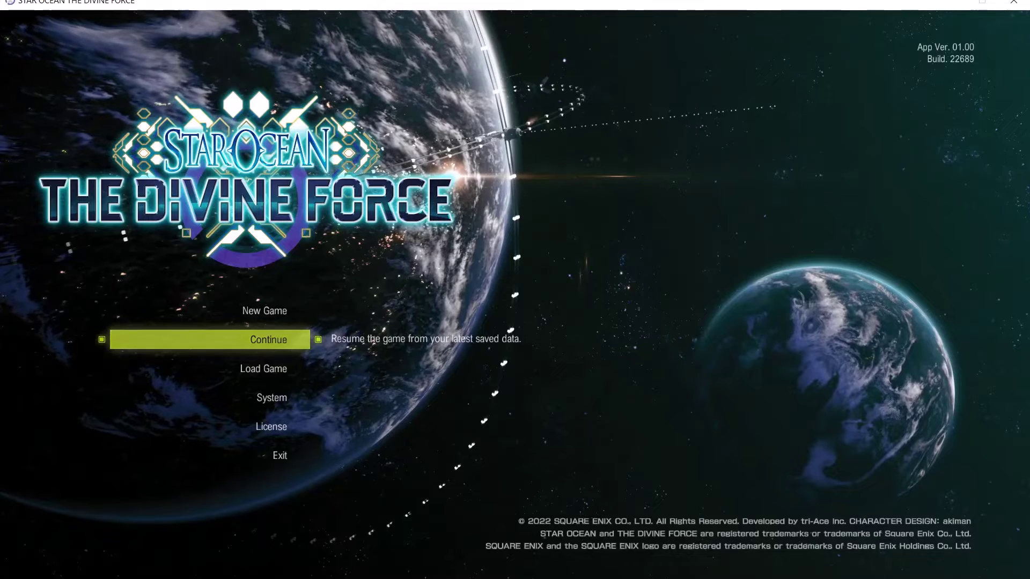
key("Down")
key("Down")
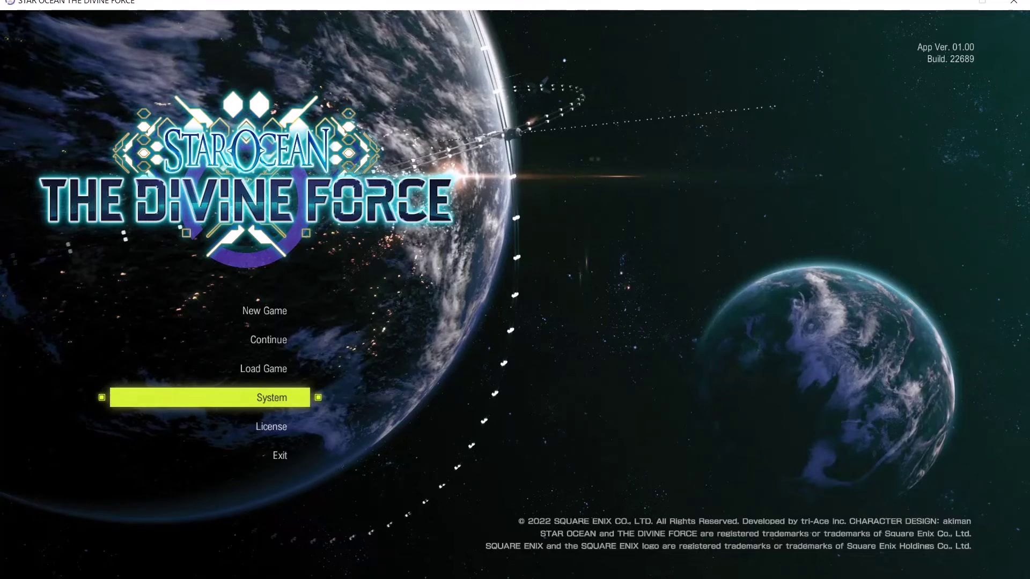
key("Return")
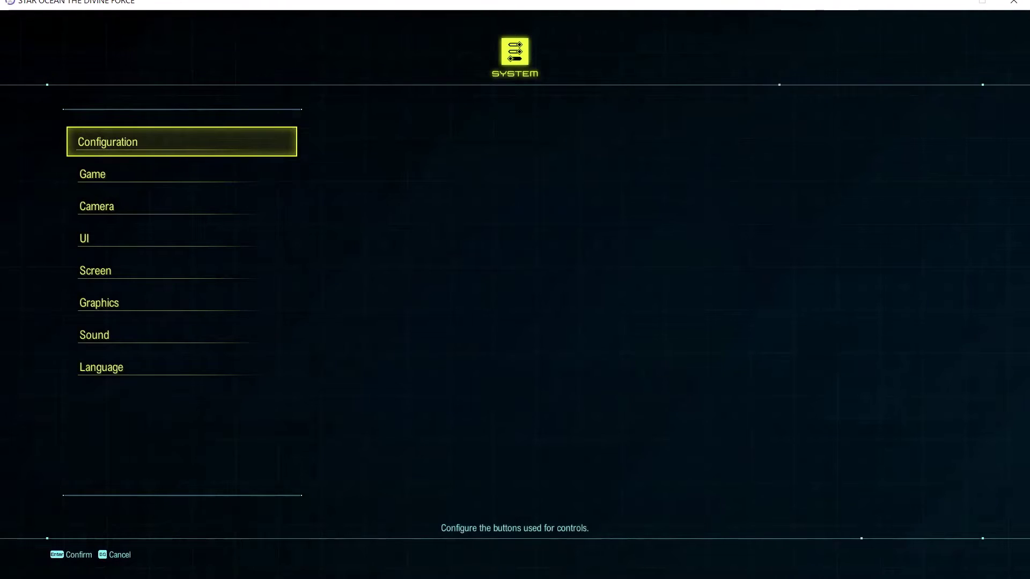
key("Down")
key("Down")
key("Down")
key("Down")
key("Down")
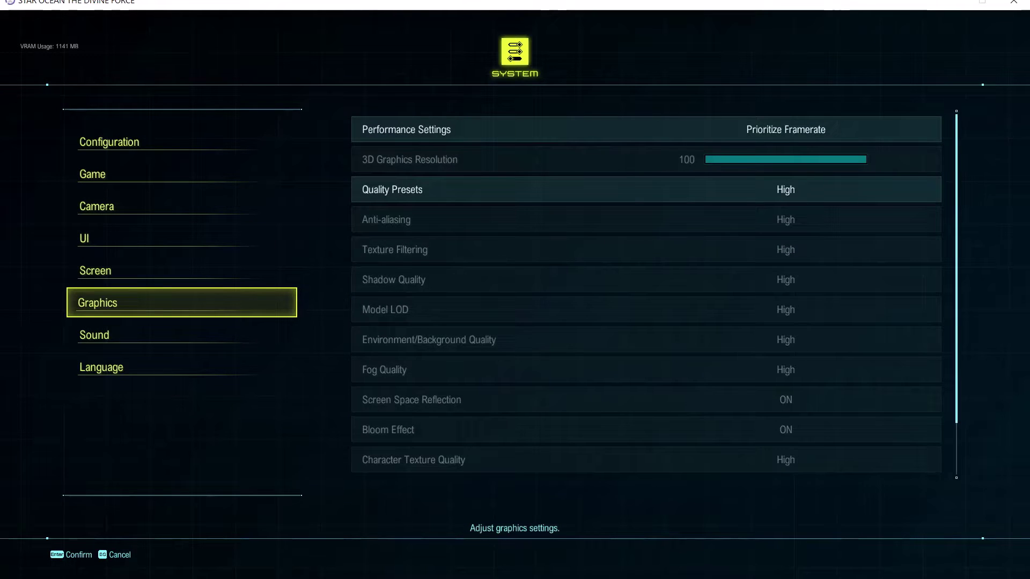
key("Return")
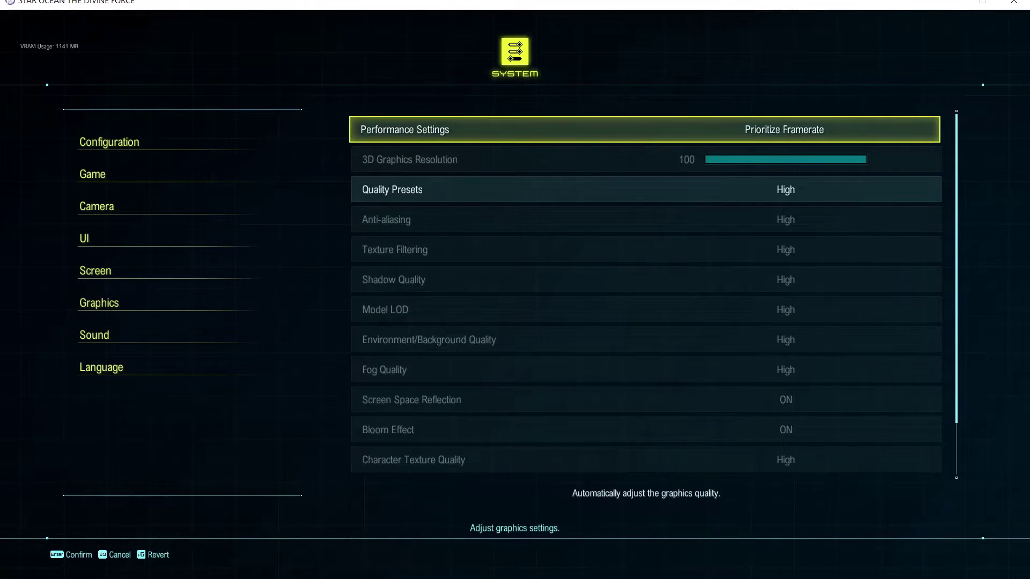
key("Down")
key("Down")
key("Down")
key("Down")
key("Down")
key("Down")
key("Down")
key("Down")
key("Down")
key("Down")
key("Down")
key("Down")
key("Down")
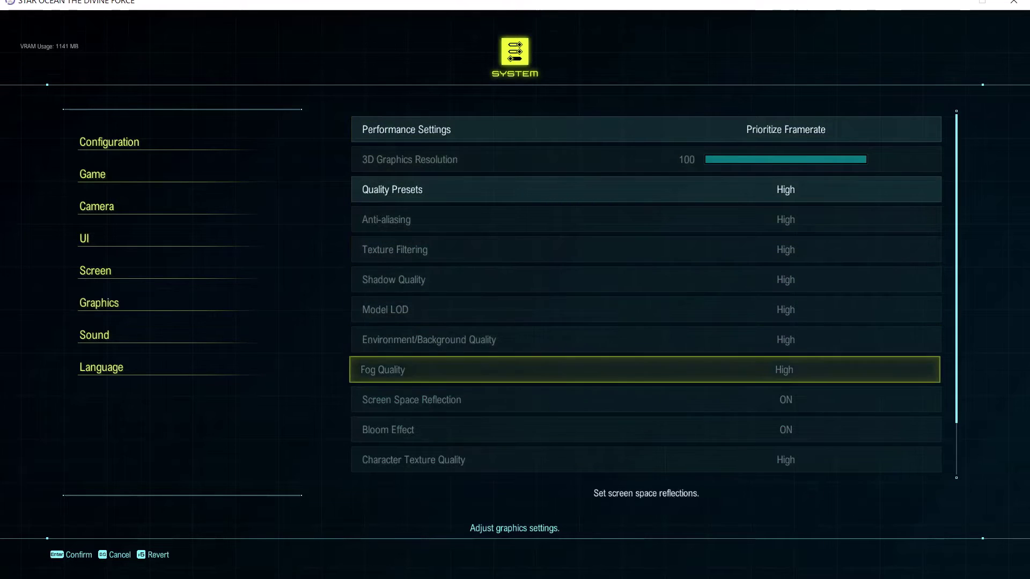
key("Down")
key("Down")
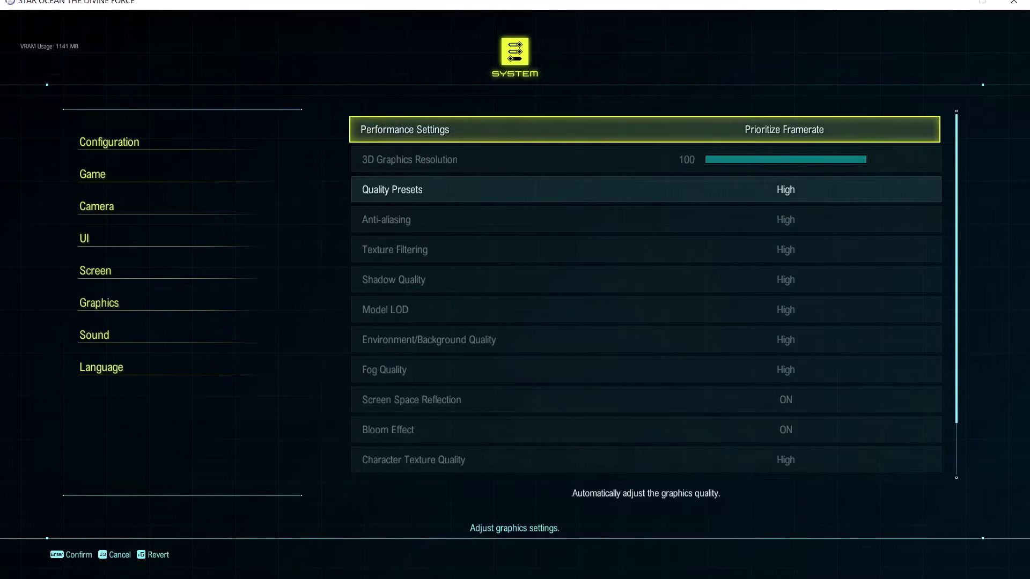
key("Up")
key("Up")
key("Down")
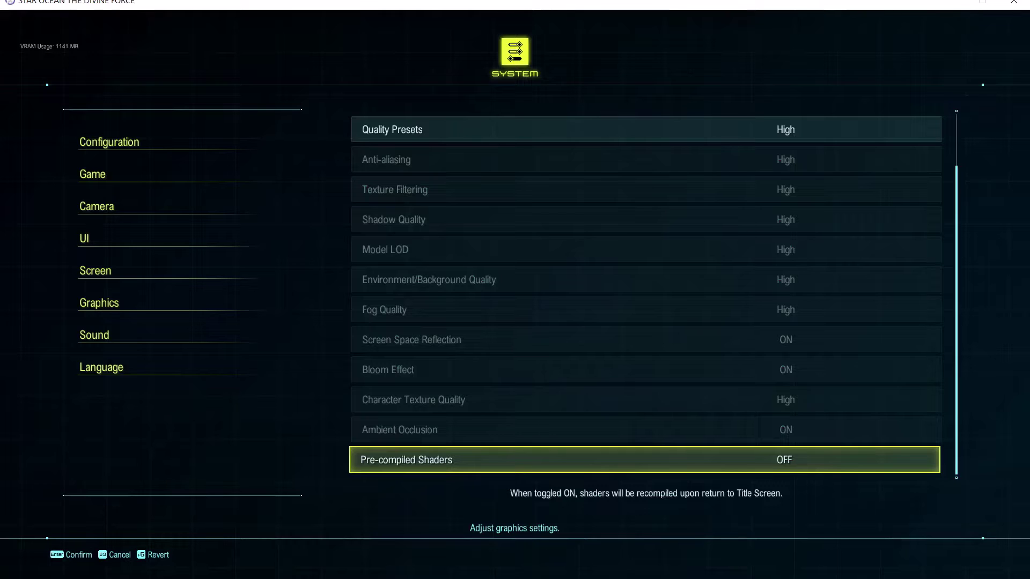
key("Right")
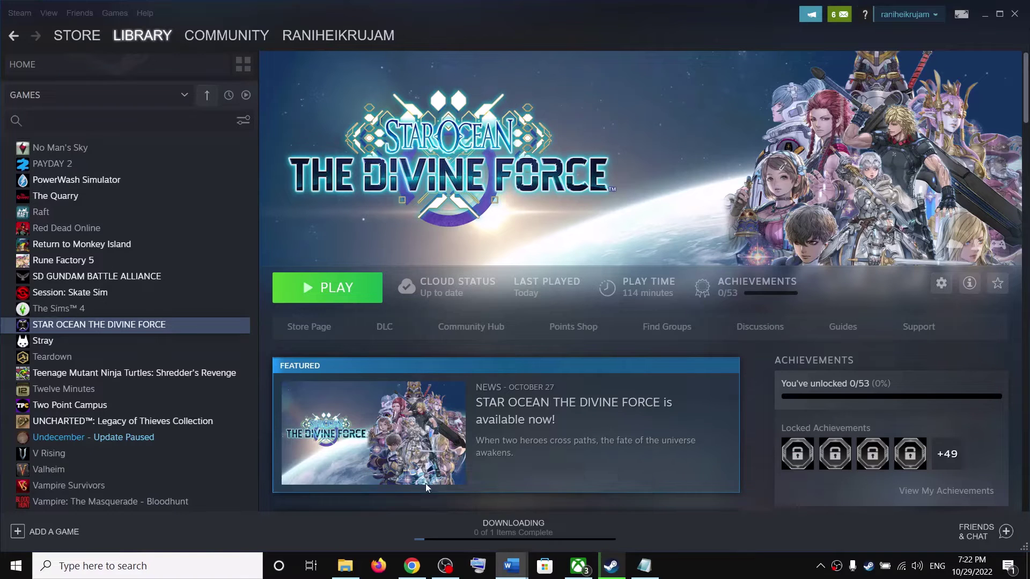
- Scroll the checklist to Step 2 and highlight the clean-install instruction and the NVIDIA and AMD driver links
left_click(510, 568)
scroll(292, 340, "down", 3)
scroll(292, 347, "down", 1)
left_click_drag(167, 196, 651, 193)
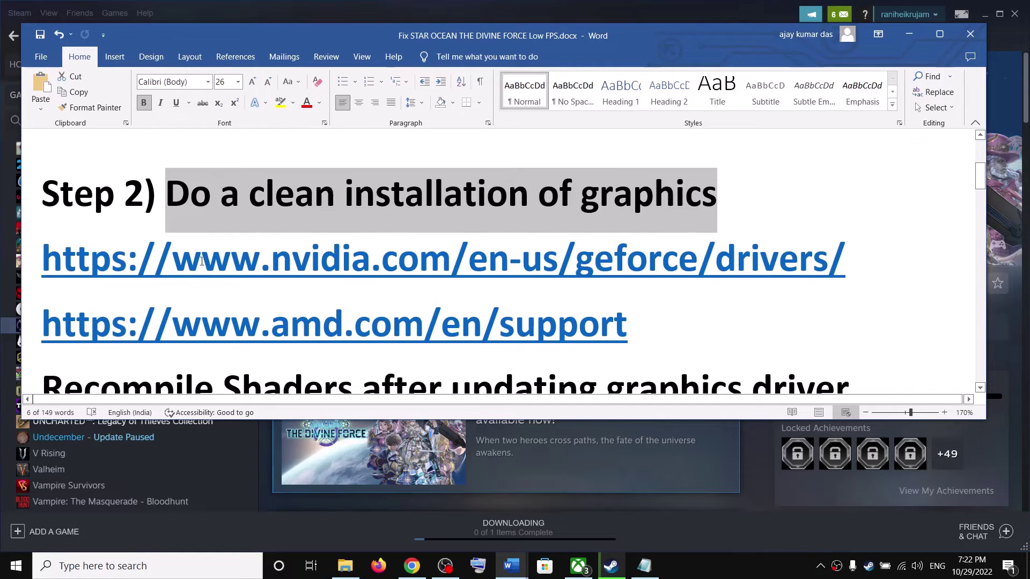
left_click_drag(156, 258, 715, 260)
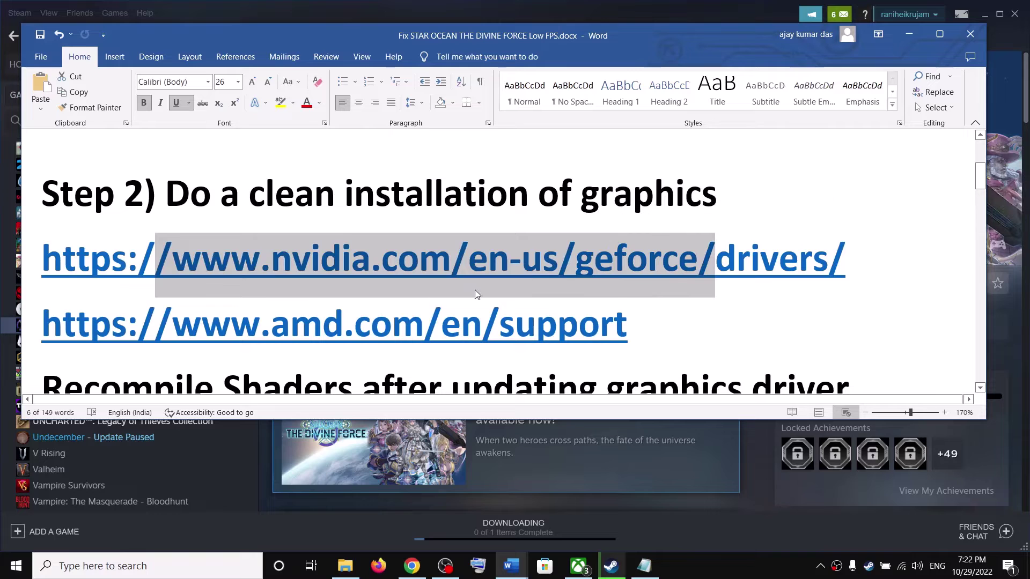
left_click_drag(201, 322, 578, 324)
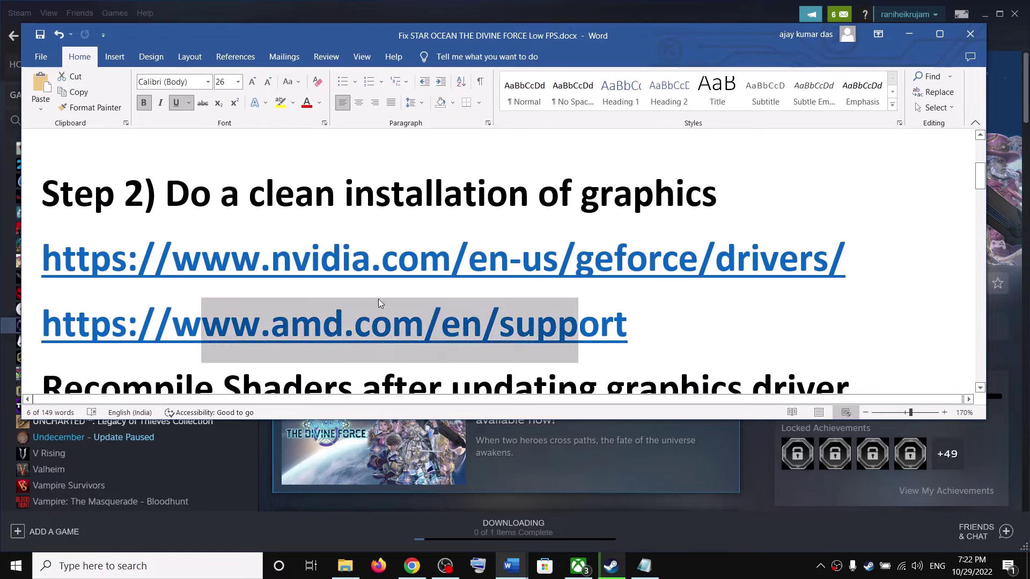
left_click(712, 565)
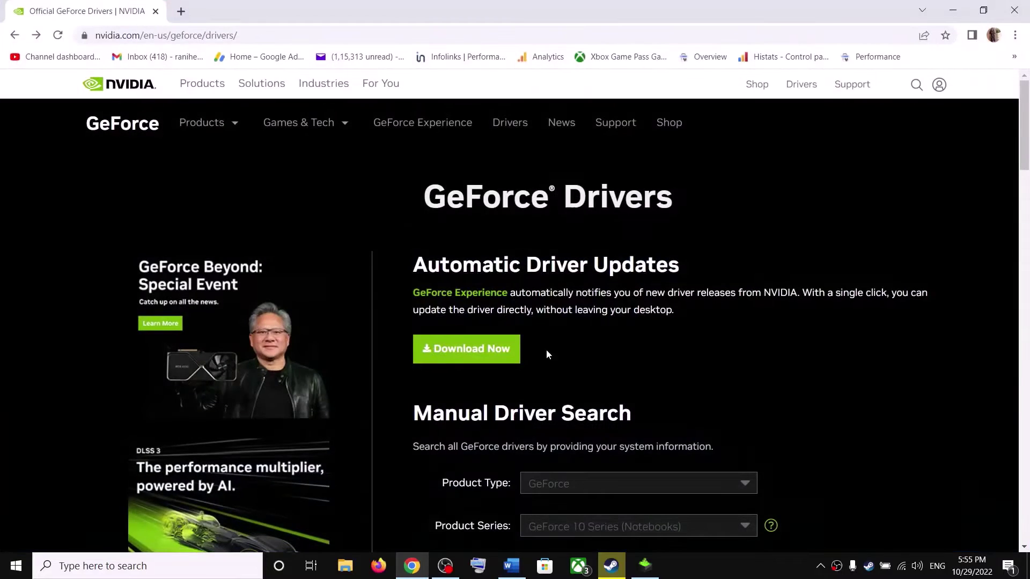
- Search NVIDIA drivers for Windows 10 64-bit and mark Game Ready Driver 526.47 as the top result
scroll(540, 344, "down", 5)
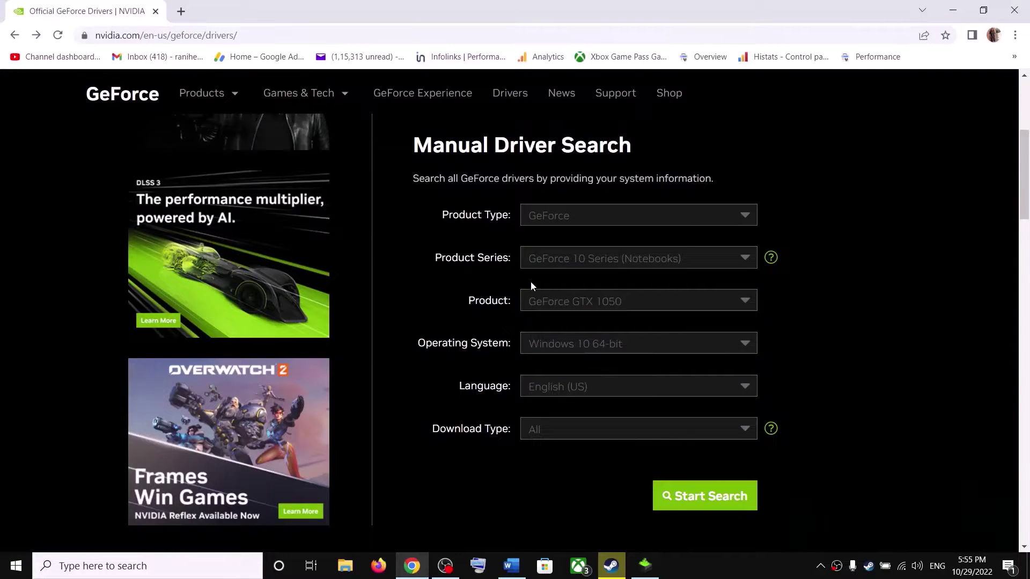
left_click(591, 350)
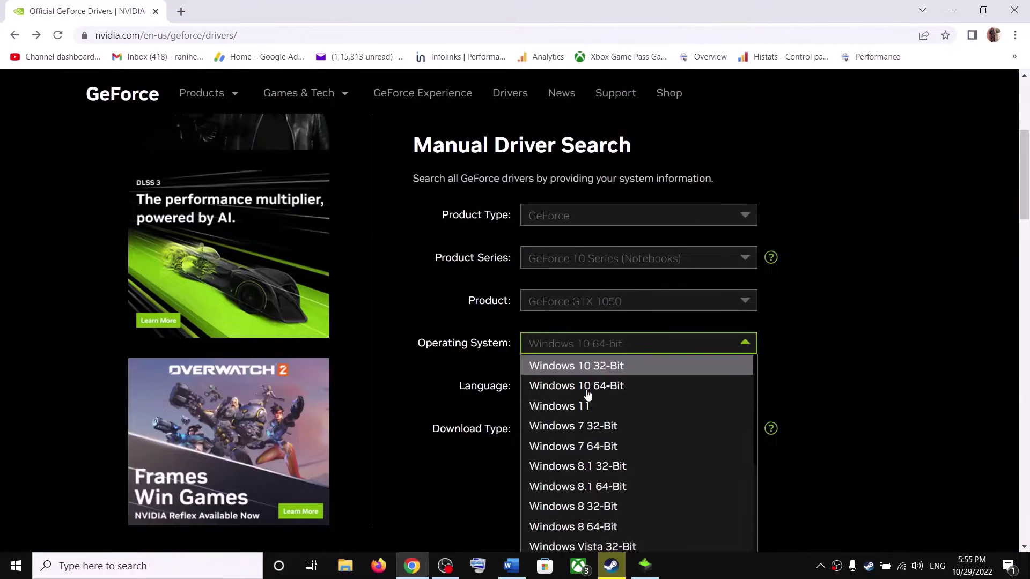
left_click(828, 355)
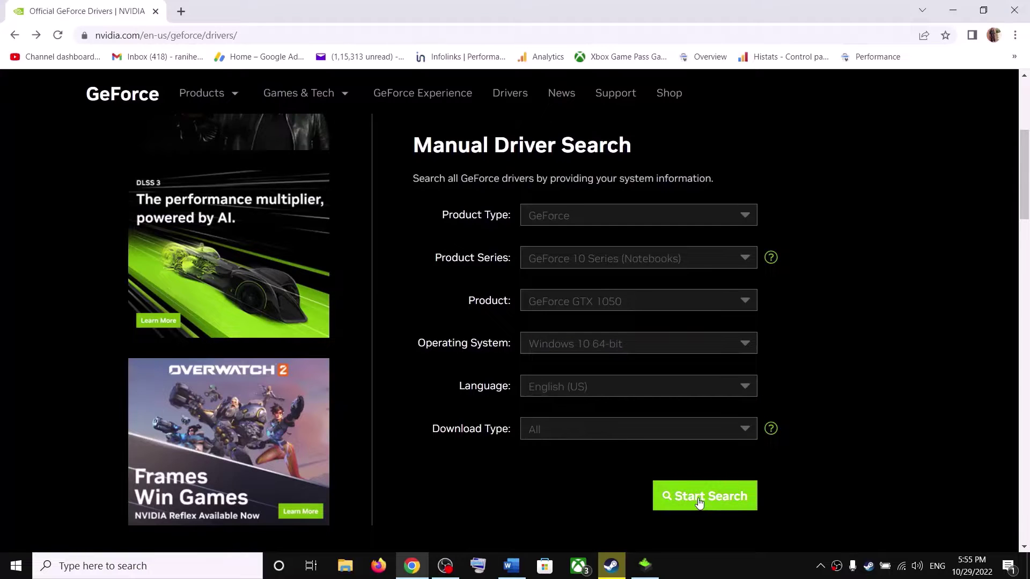
left_click(699, 499)
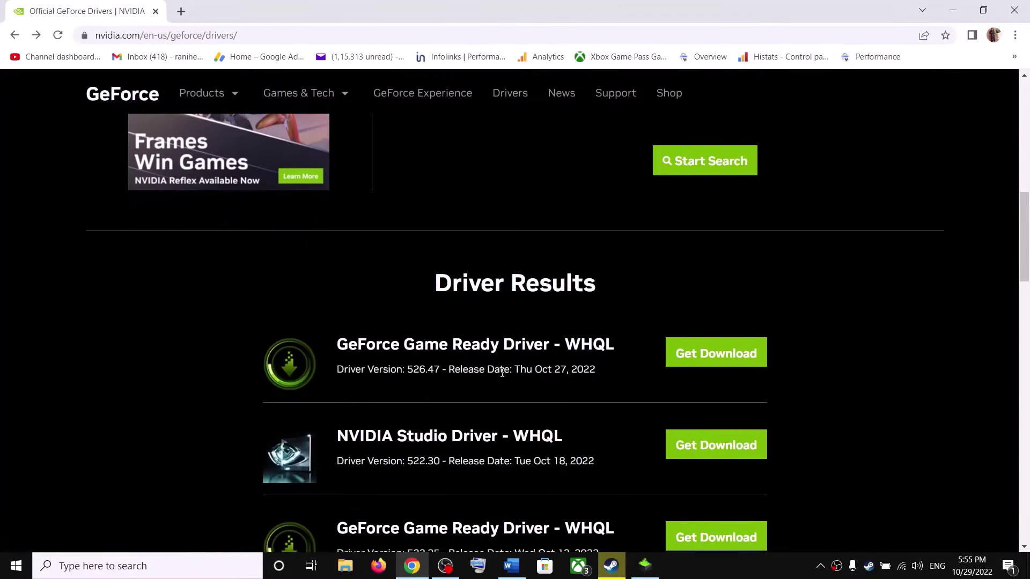
left_click_drag(339, 370, 422, 374)
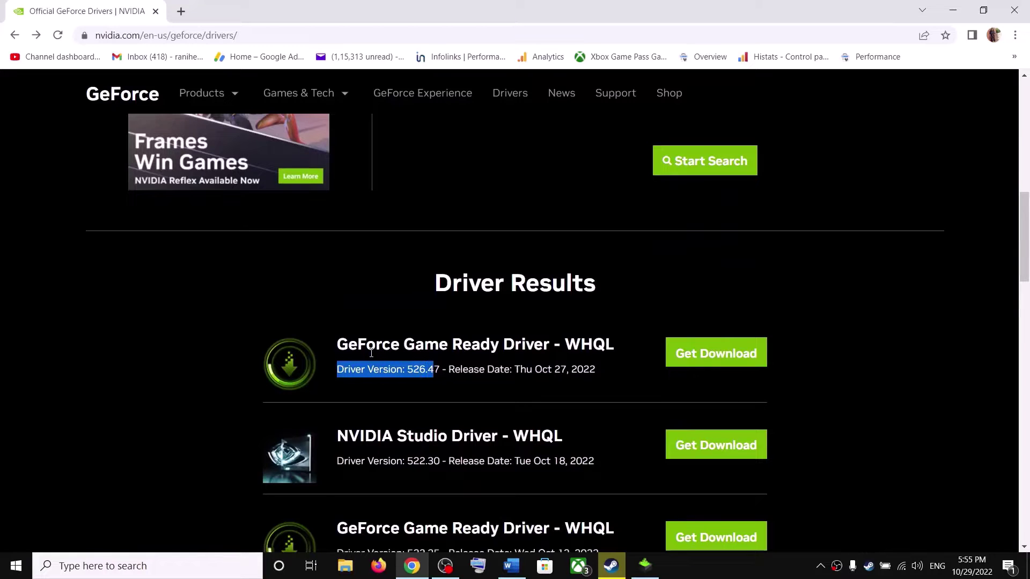
left_click(362, 377)
left_click_drag(344, 370, 442, 371)
left_click_drag(338, 344, 502, 338)
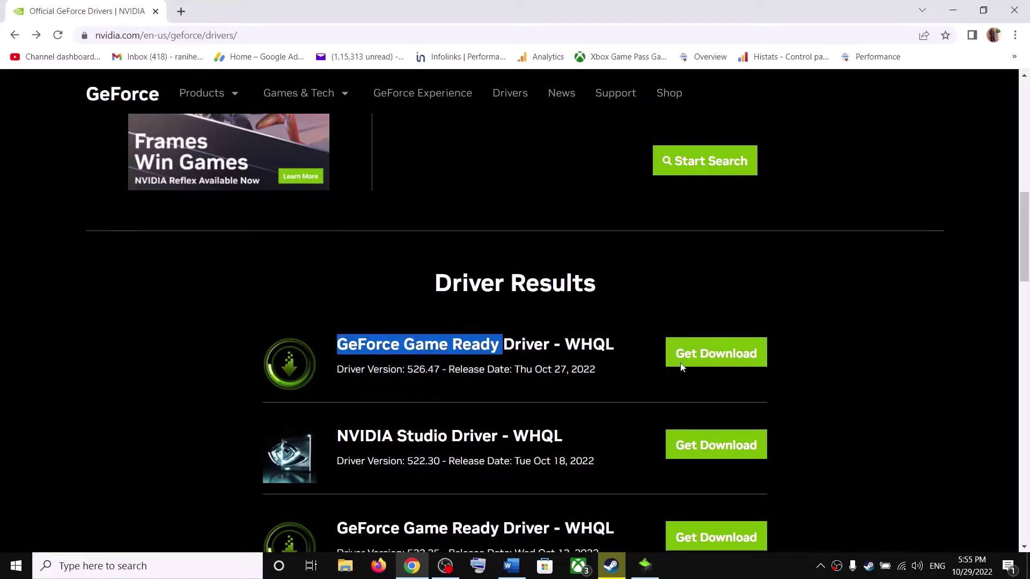
- Accept the licence in the NVIDIA 526.47 installer and continue with a Custom (Advanced) install
left_click(643, 571)
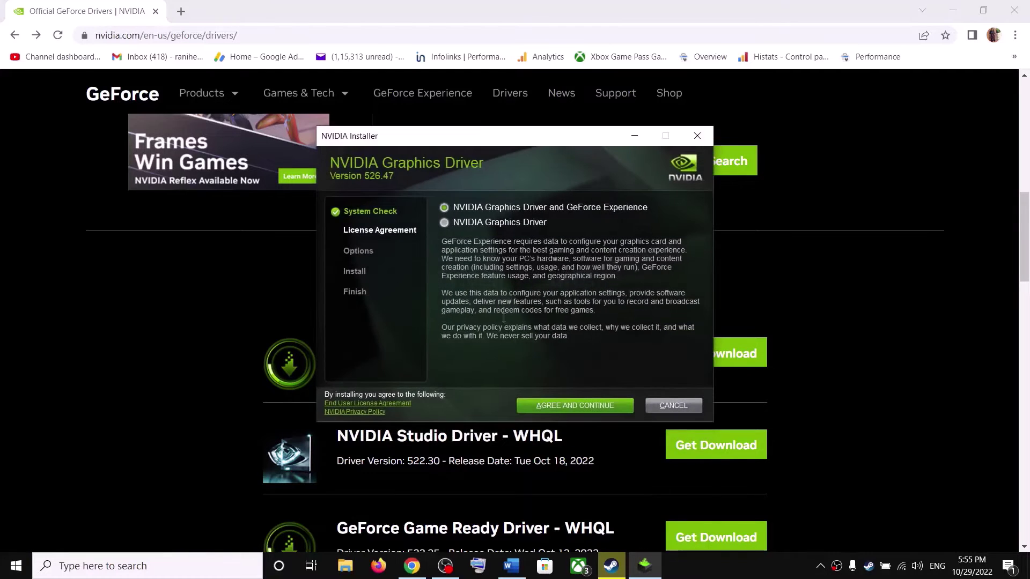
left_click(572, 407)
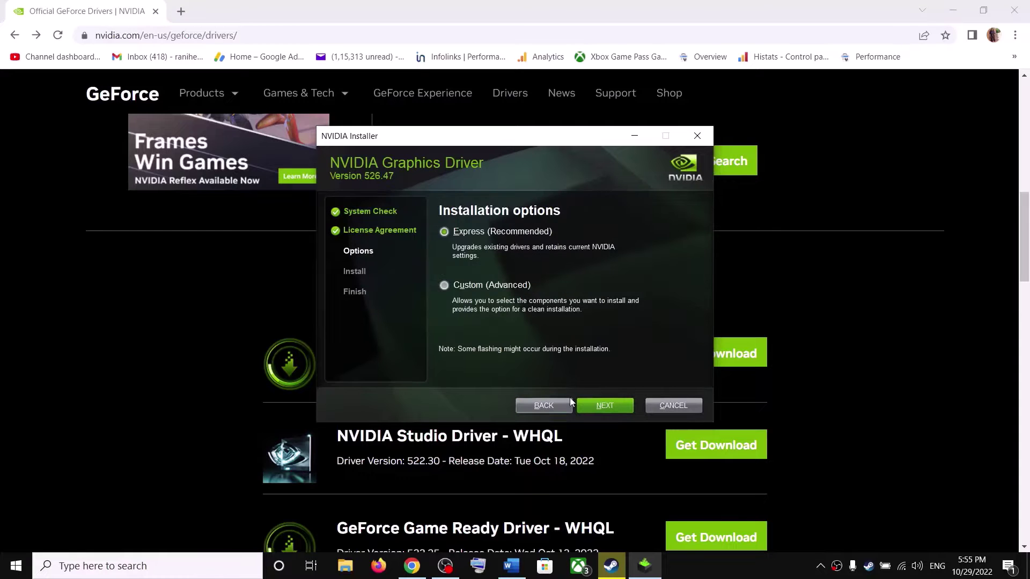
left_click(445, 286)
left_click(593, 407)
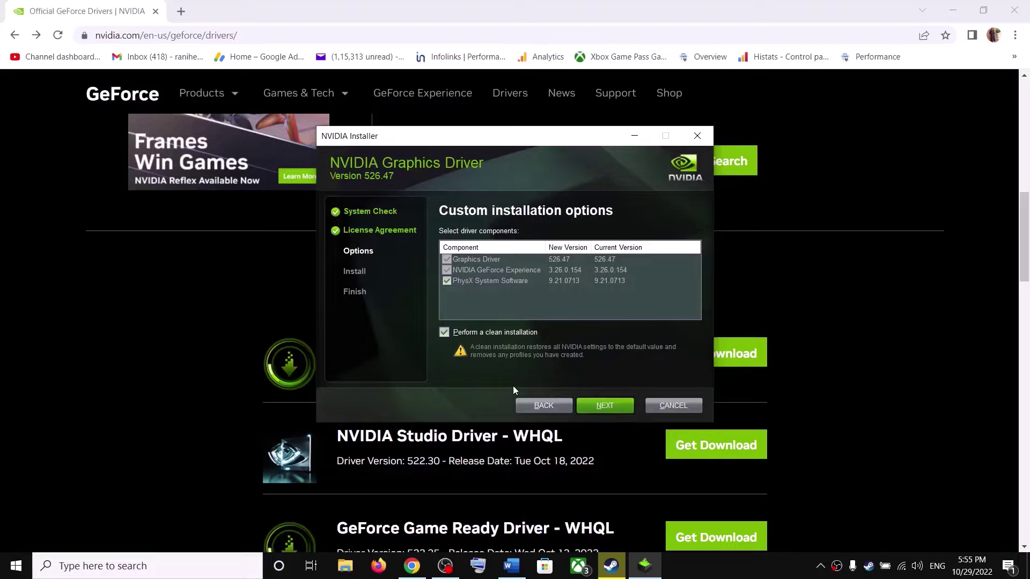
left_click(860, 282)
left_click(512, 566)
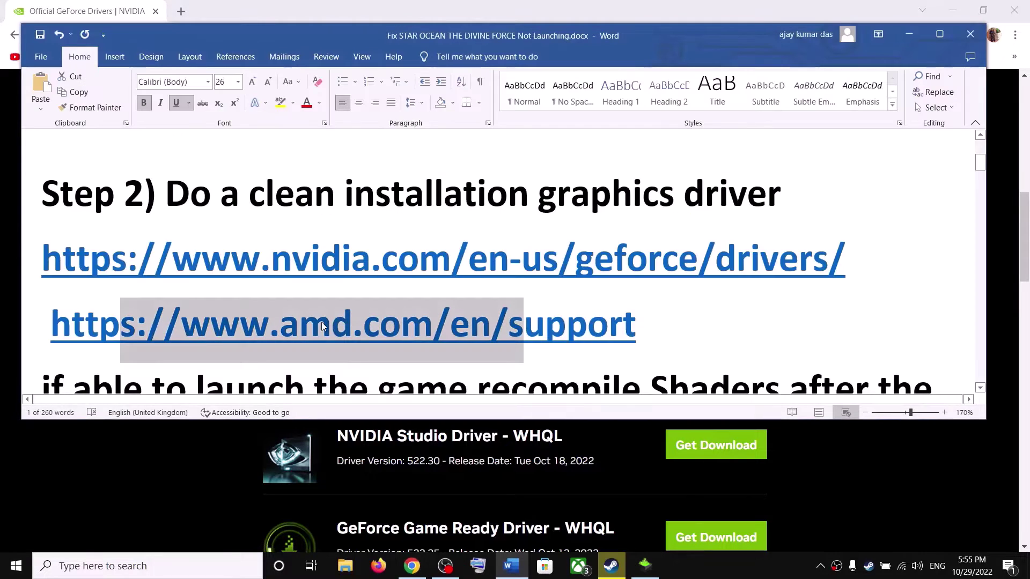
scroll(256, 322, "down", 1)
scroll(256, 323, "up", 2)
scroll(256, 322, "down", 1)
left_click(135, 324)
left_click_drag(72, 324, 555, 334)
scroll(555, 333, "down", 2)
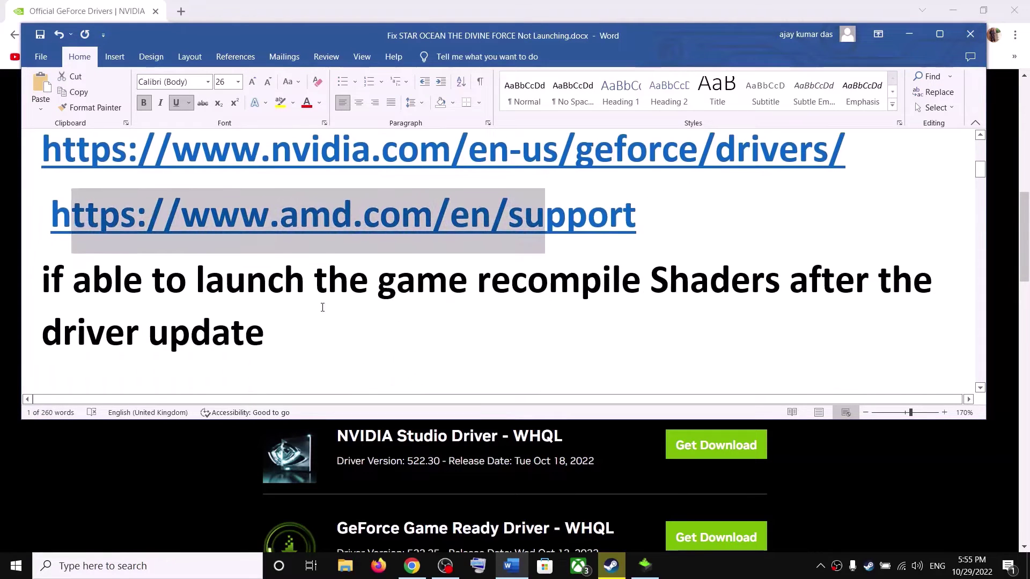
left_click_drag(195, 279, 647, 279)
left_click(625, 331)
left_click_drag(474, 282, 303, 337)
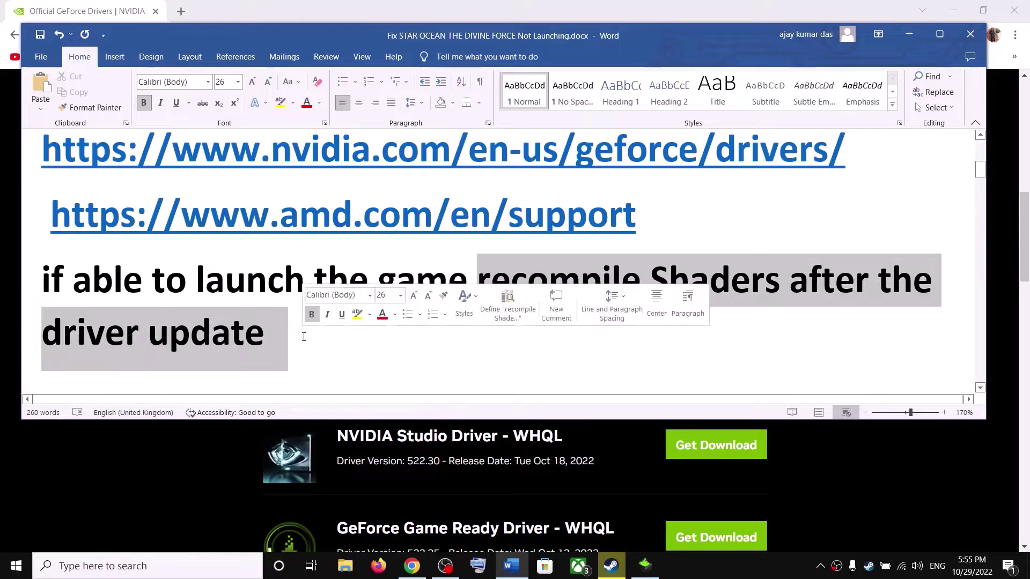
scroll(236, 269, "up", 3)
left_click_drag(144, 258, 635, 330)
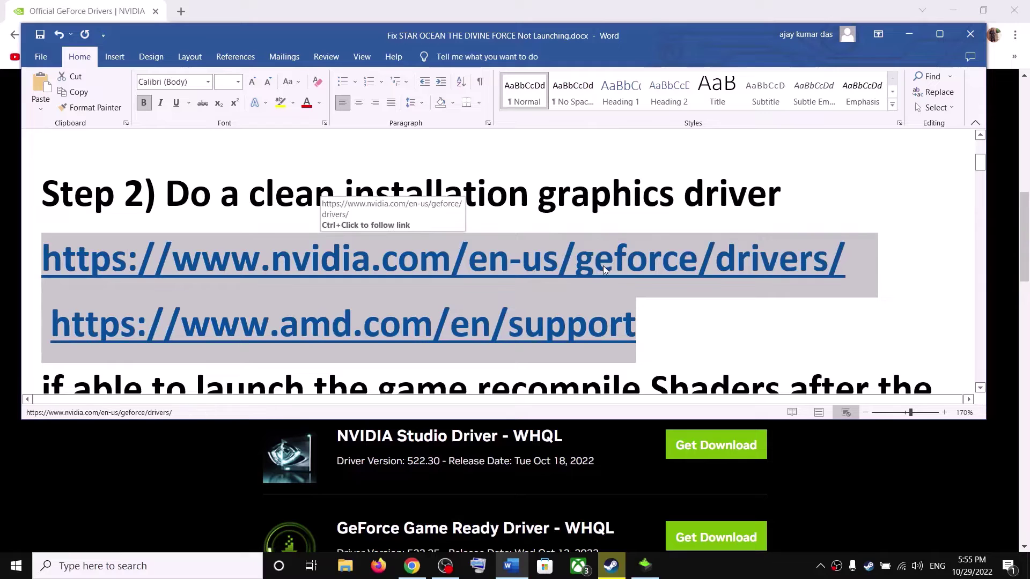
scroll(230, 278, "down", 2)
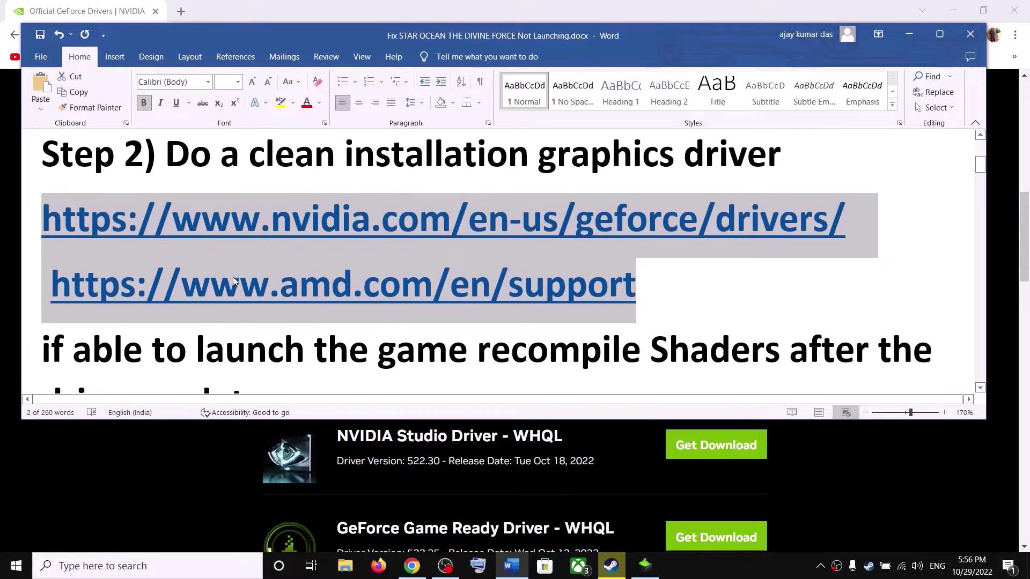
left_click_drag(195, 335, 511, 335)
scroll(574, 280, "down", 3)
left_click_drag(477, 225, 333, 278)
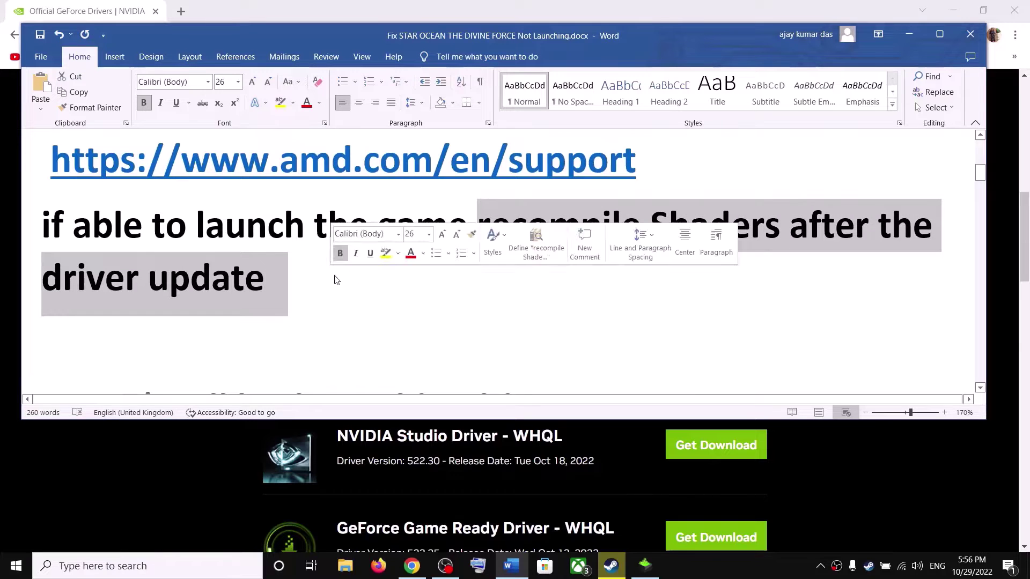
left_click(713, 566)
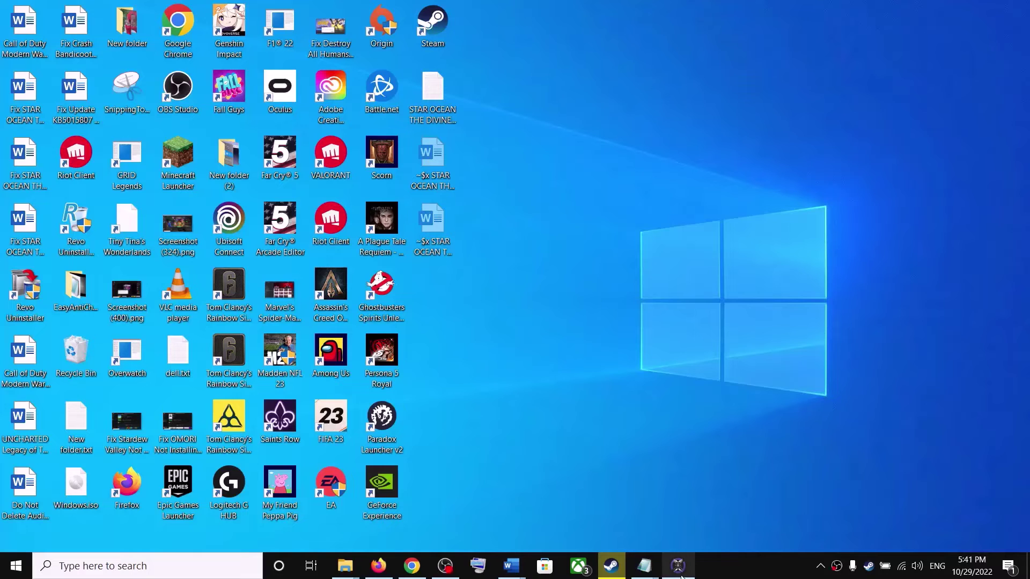
- Bring the game forward and open the Graphics options list from the System menu
left_click(678, 565)
key("Up")
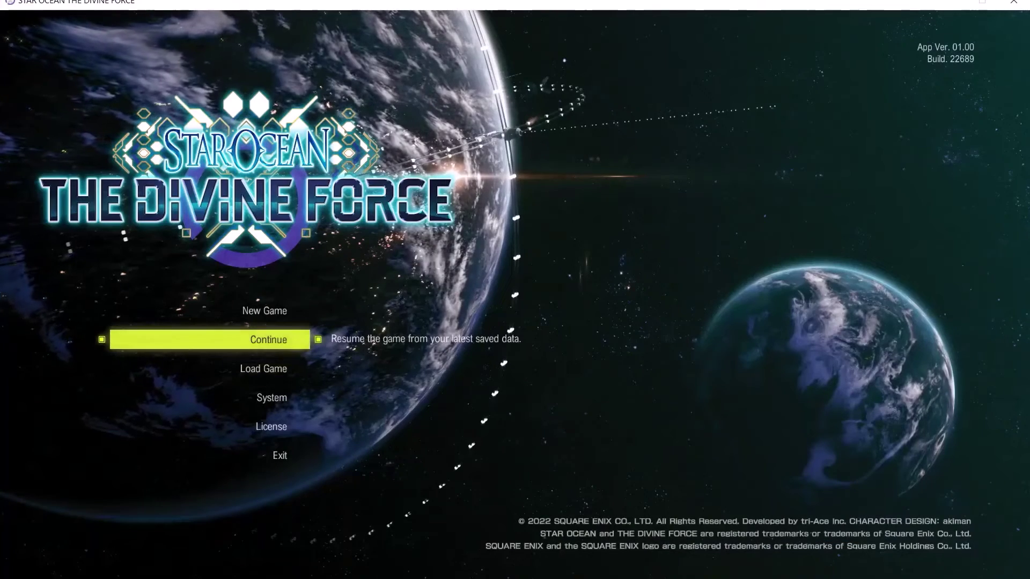
key("Down")
key("Down")
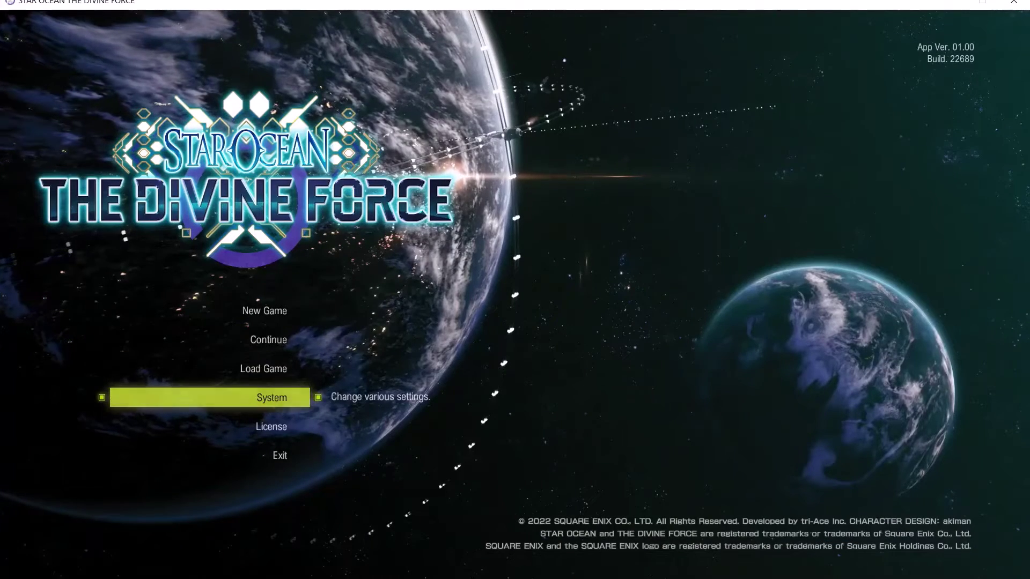
key("Return")
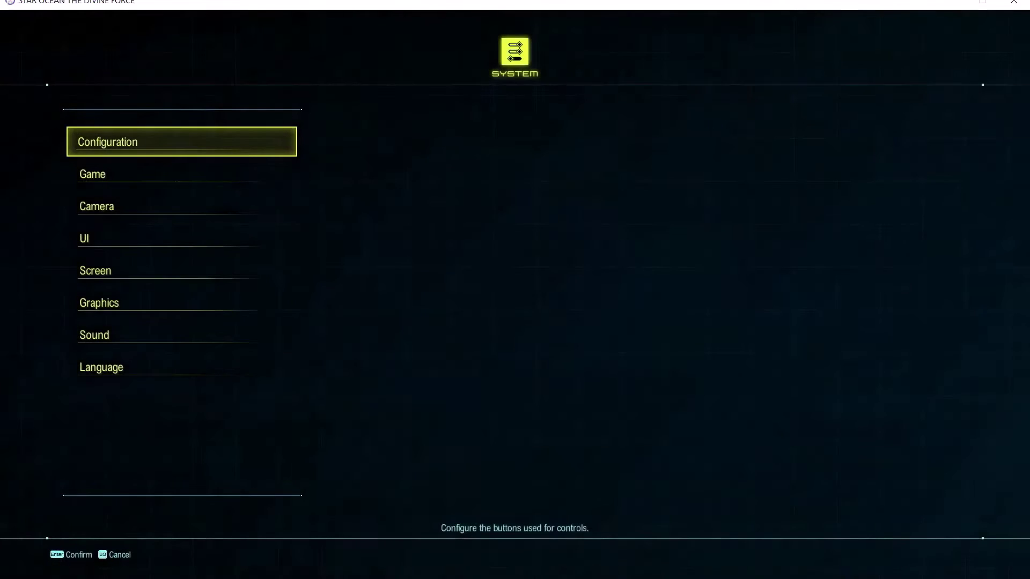
key("Down")
key("Down")
key("Down")
key("Down")
key("Down")
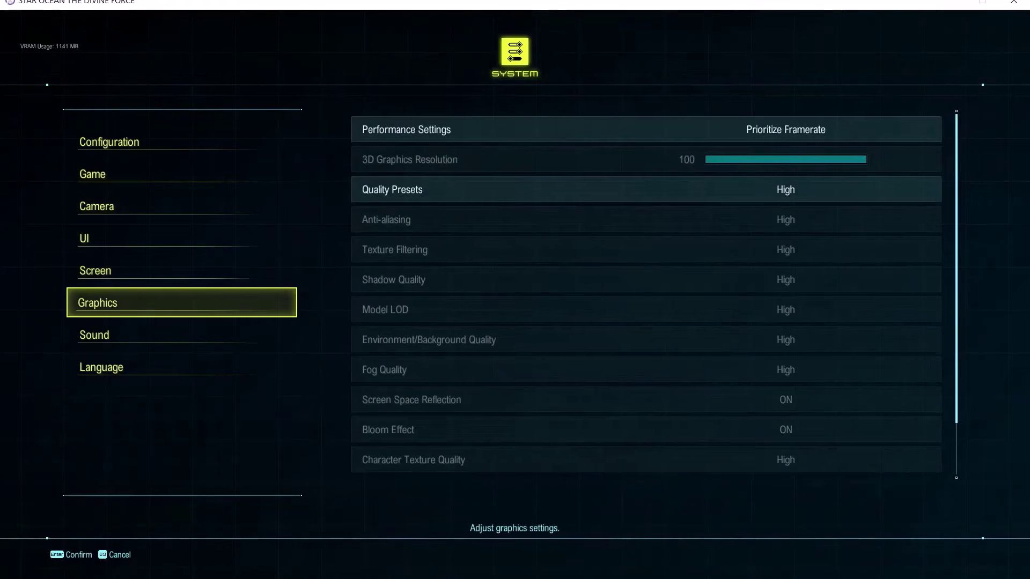
key("Return")
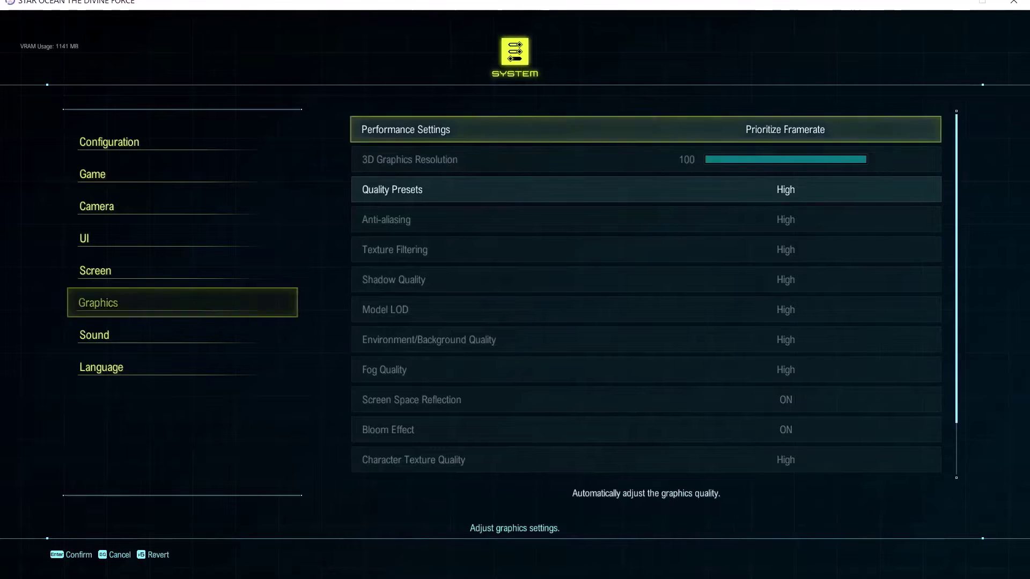
- Switch Pre-compiled Shaders to ON, then highlight the checklist's Roll back graphics driver step
key("Down")
key("Down")
key("Down")
key("Down")
key("Down")
key("Down")
key("Down")
key("Down")
key("Down")
key("Down")
key("Down")
key("Down")
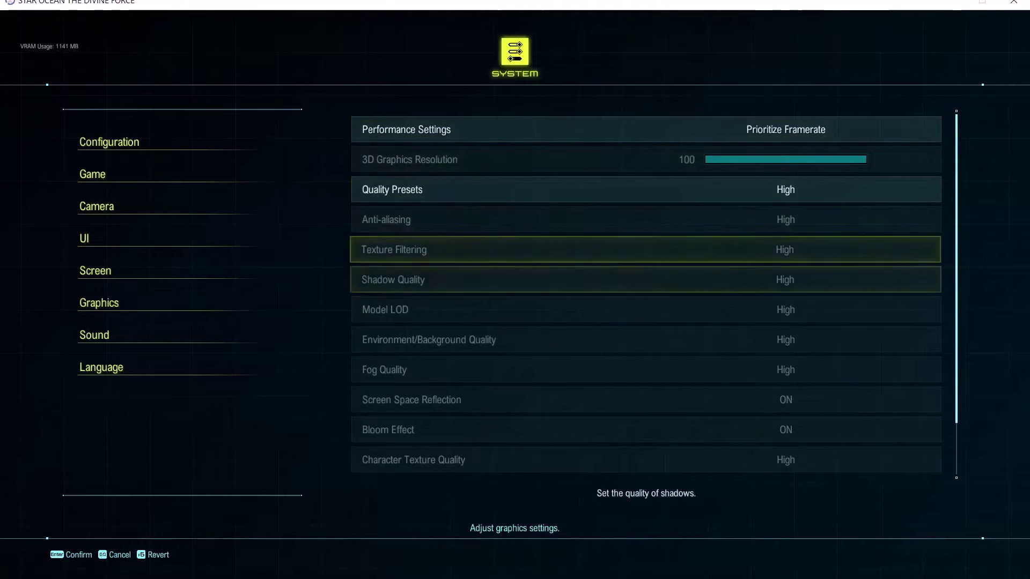
key("Down")
key("Down")
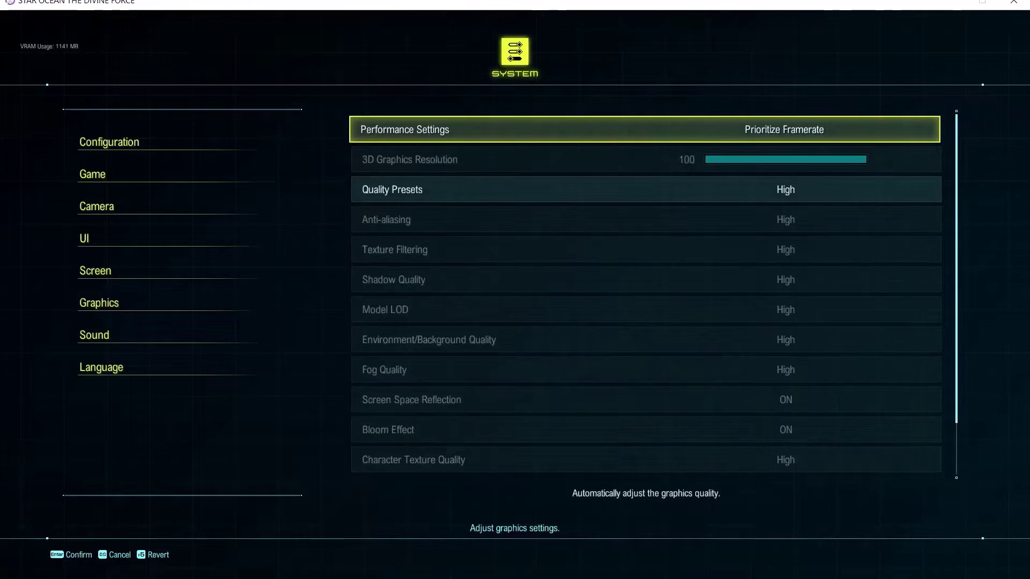
key("Up")
key("Up")
key("Down")
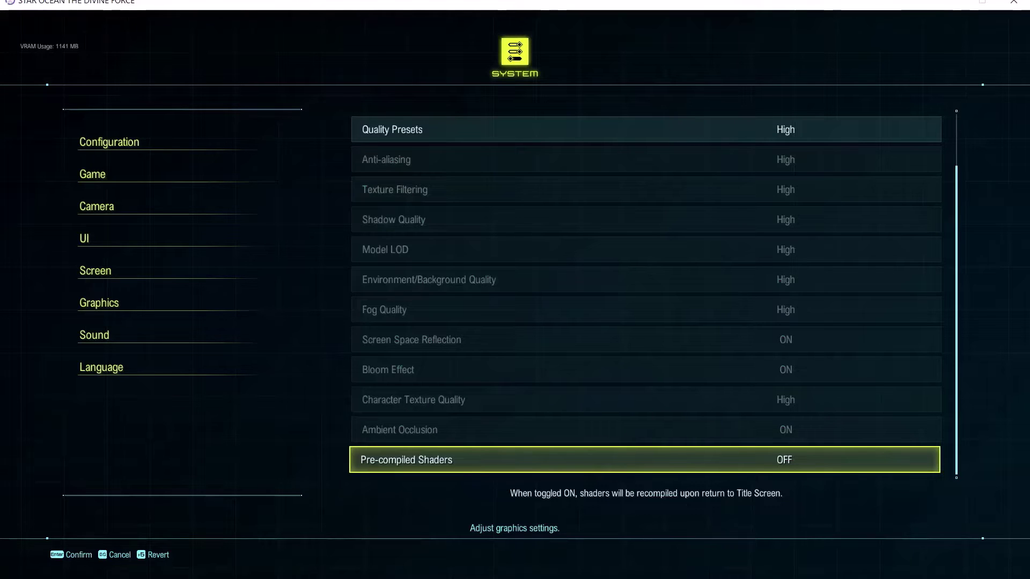
key("Right")
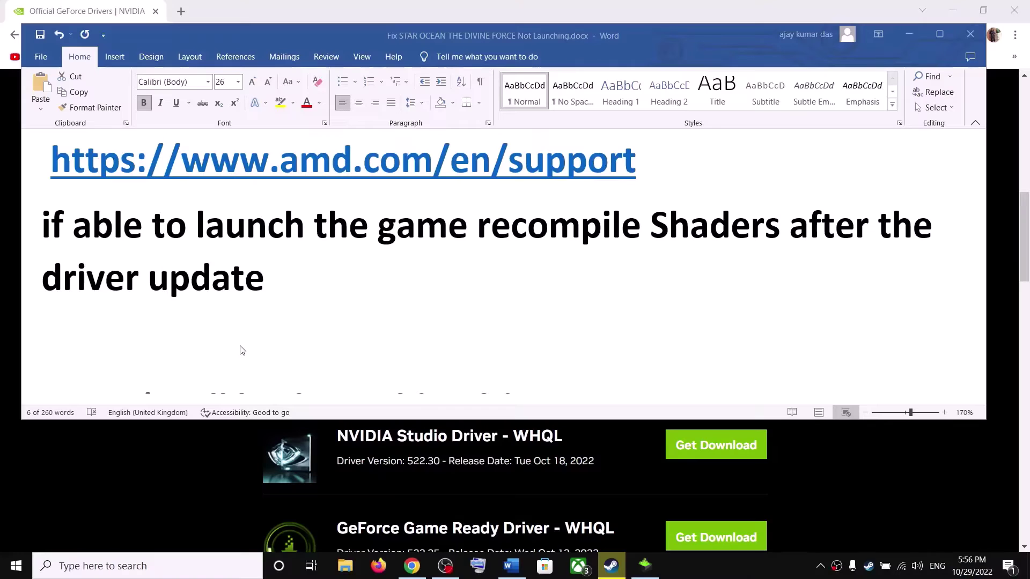
scroll(301, 338, "down", 4)
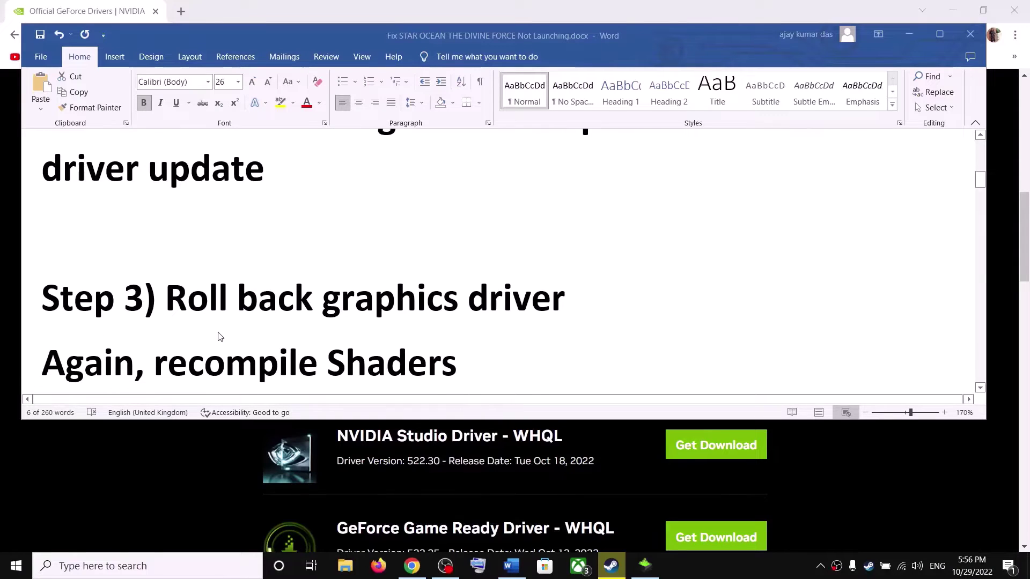
left_click_drag(182, 298, 502, 303)
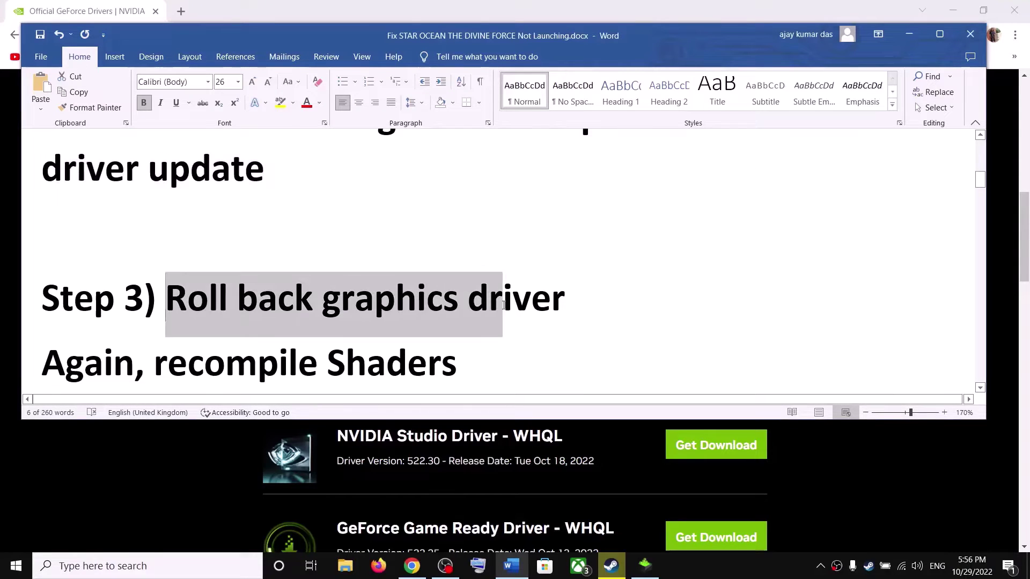
- In Device Manager, view the GeForce GTX 1050 driver properties: version 31.0.15.2647, rollback unavailable
right_click(11, 569)
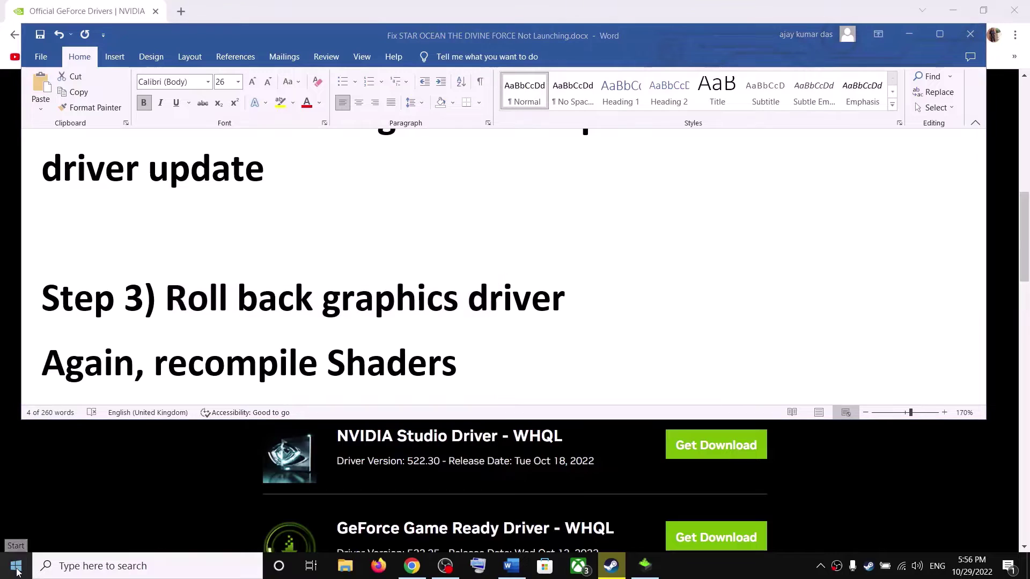
key("Escape")
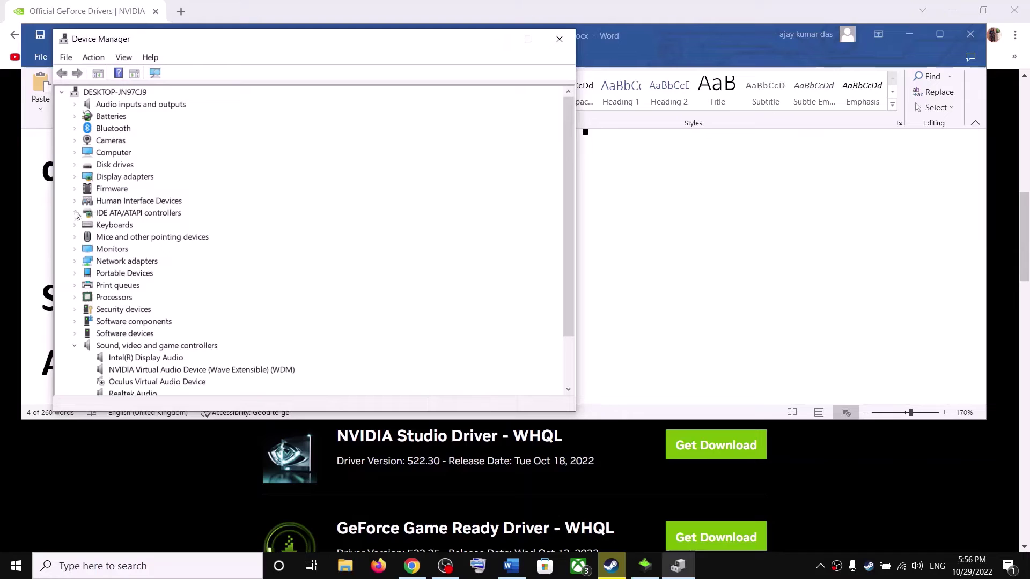
left_click(74, 176)
left_click(142, 202)
right_click(144, 204)
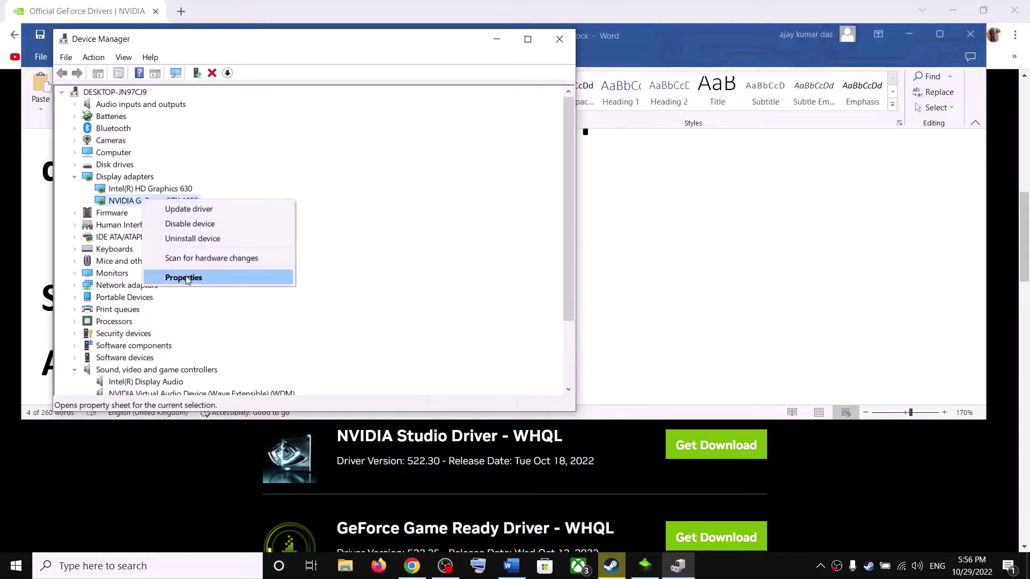
left_click(181, 278)
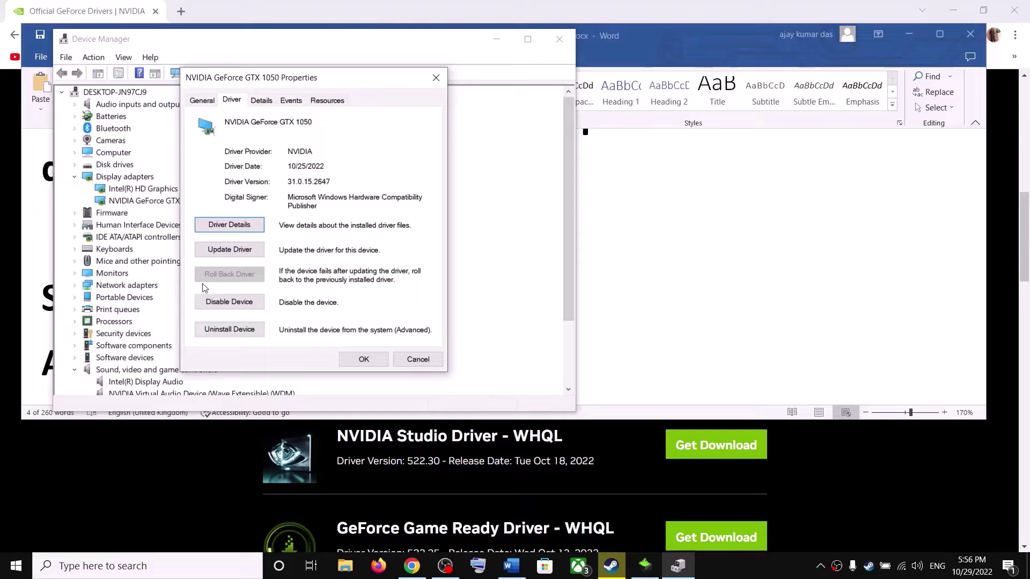
left_click(418, 359)
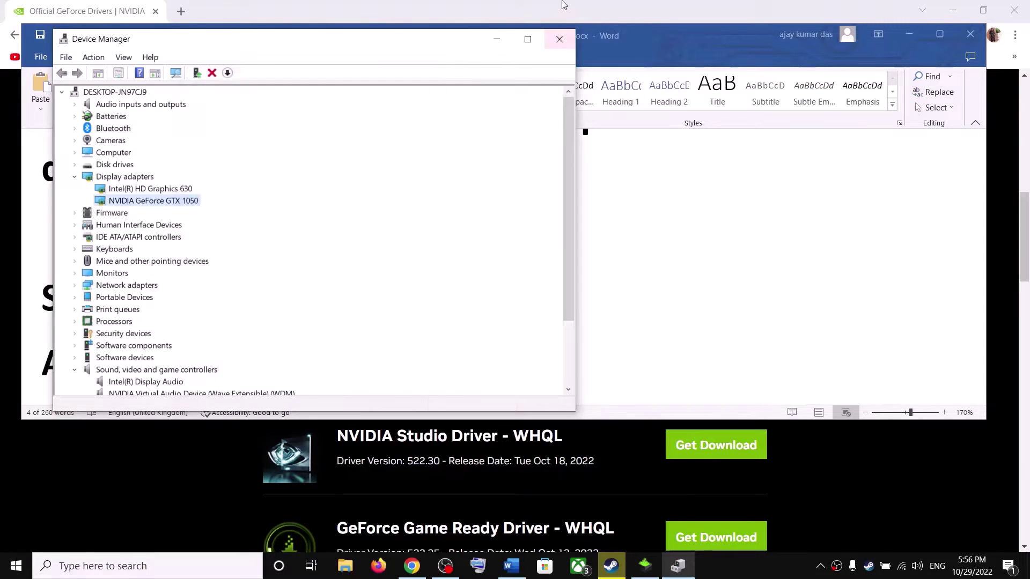
left_click(497, 39)
- On the NVIDIA drivers page, highlight the older Game Ready versions 522.25 and 517.48
left_click(873, 461)
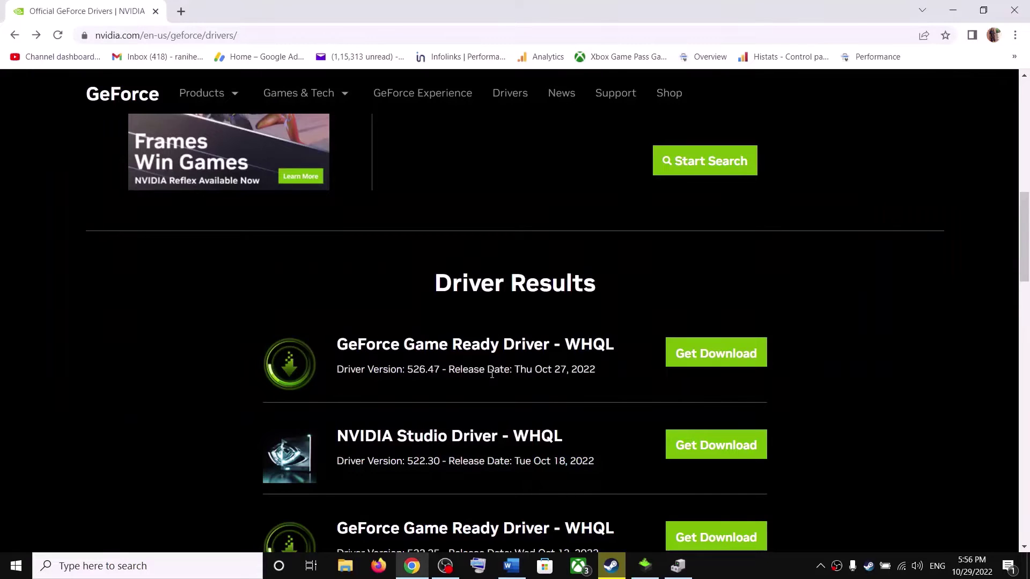
scroll(490, 367, "up", 2)
scroll(490, 368, "down", 2)
scroll(569, 295, "up", 1)
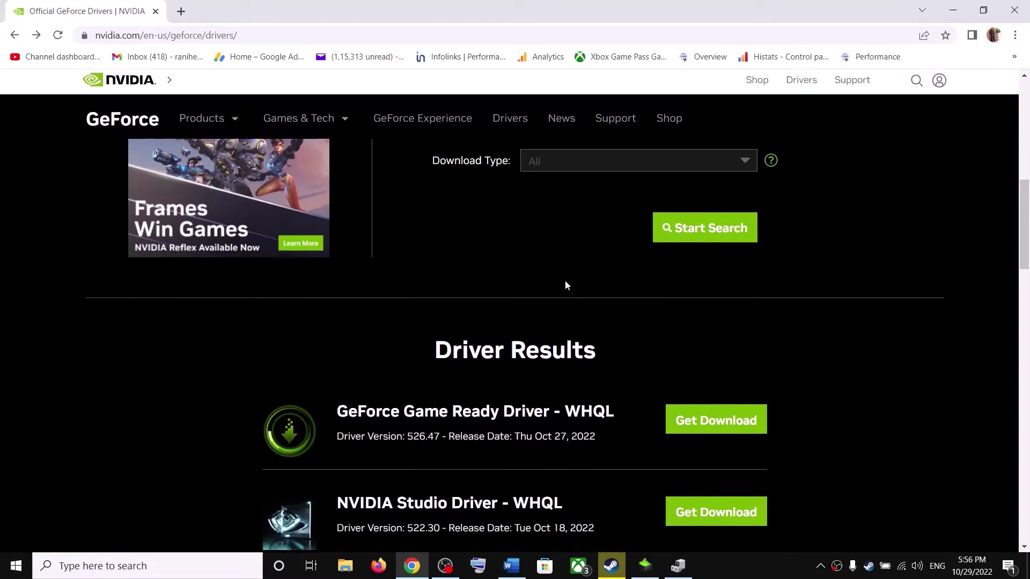
scroll(540, 379, "up", 5)
scroll(533, 435, "down", 9)
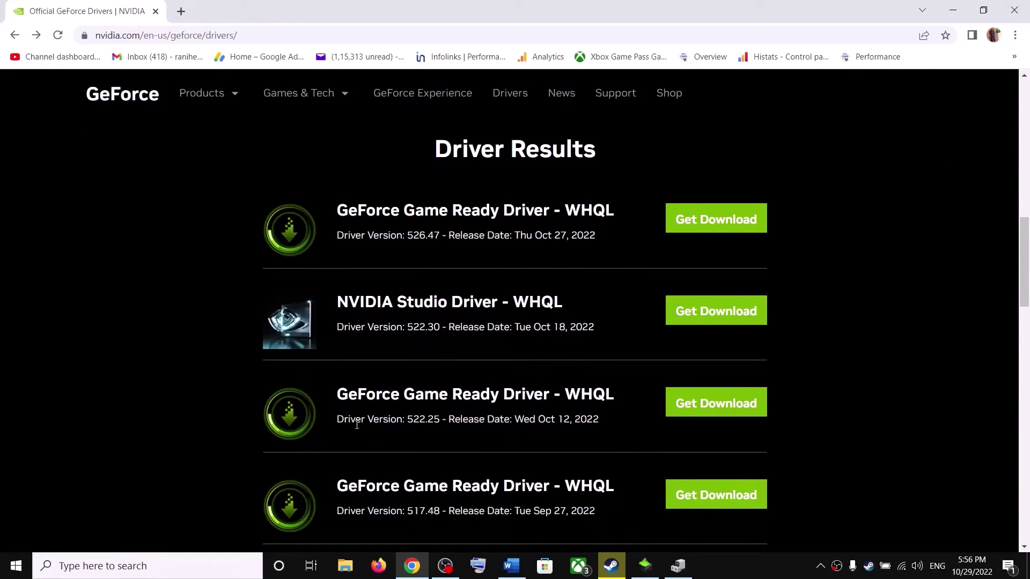
left_click_drag(347, 421, 417, 420)
left_click(427, 421)
scroll(619, 409, "down", 1)
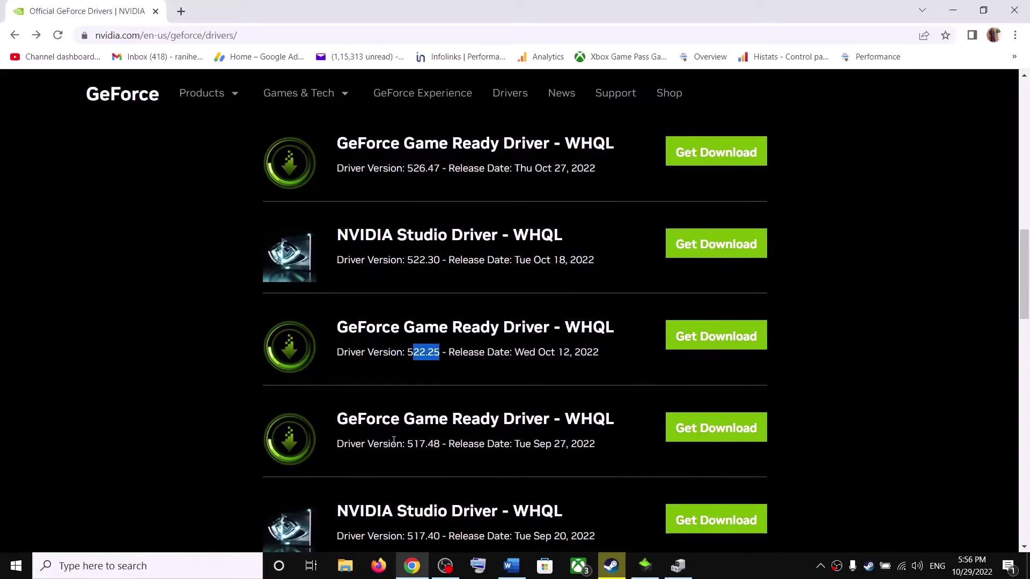
left_click_drag(408, 447, 428, 447)
left_click_drag(387, 449, 505, 445)
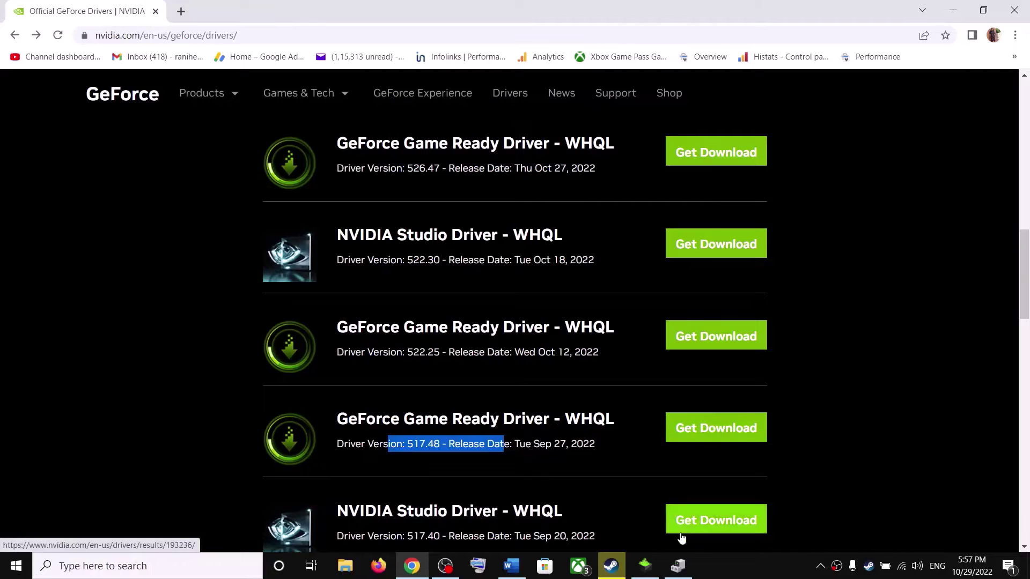
- Check the NVIDIA Installer window, then open and dismiss the Start menu power options
left_click(645, 566)
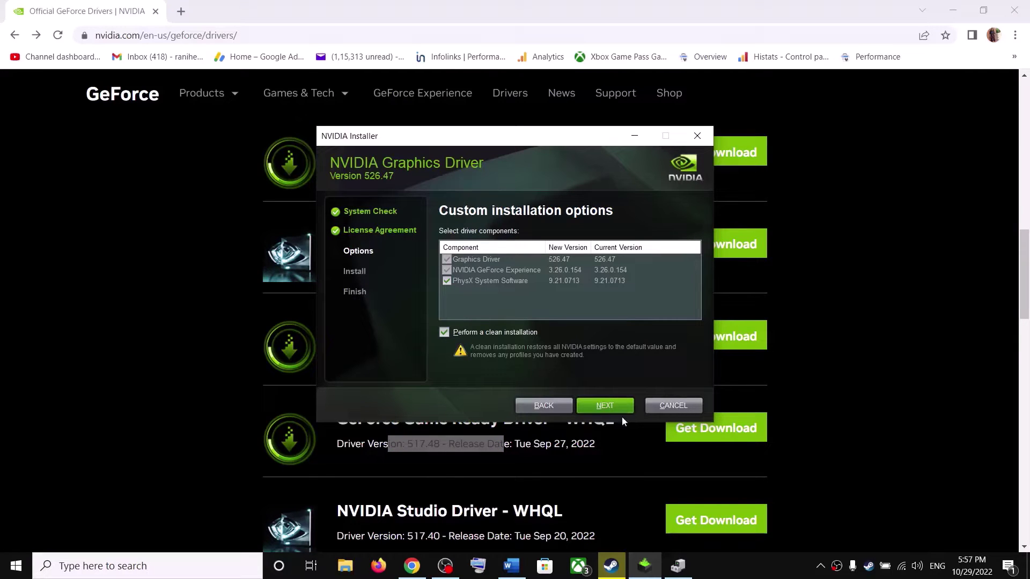
left_click(890, 338)
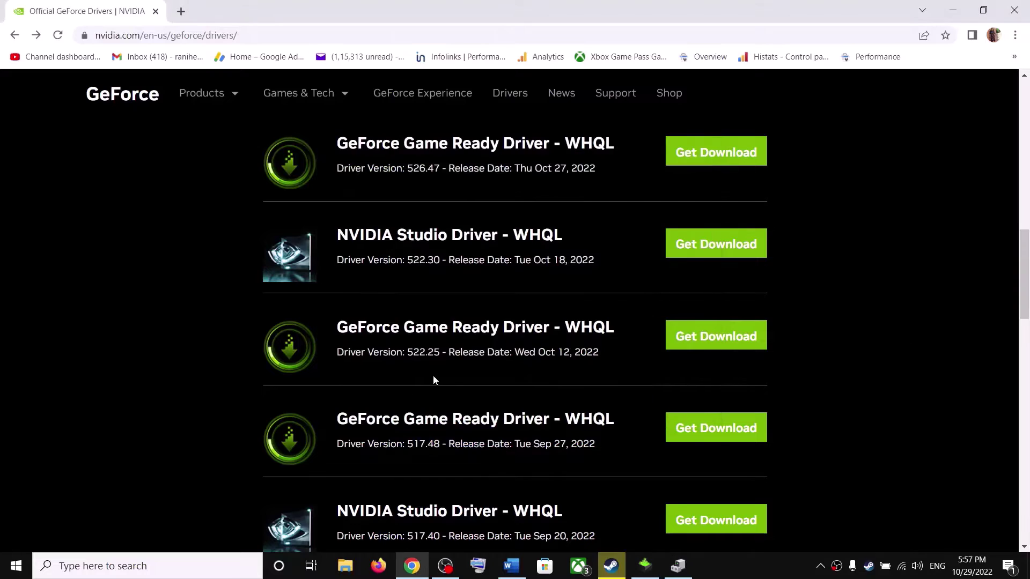
left_click(17, 562)
left_click(26, 536)
left_click(860, 407)
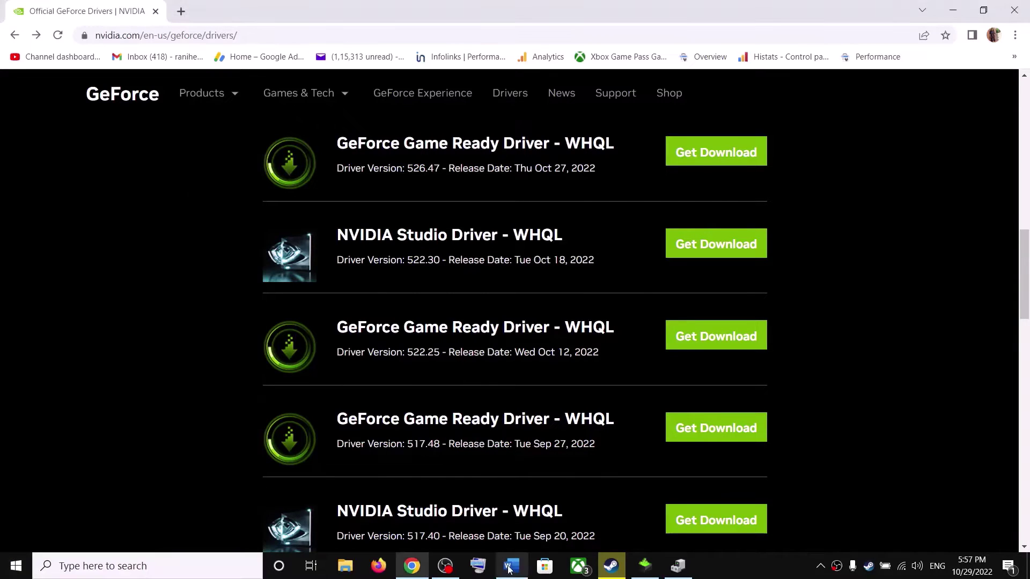
- Highlight the checklist's recompile Shaders reminder and the Update Game step
left_click(510, 565)
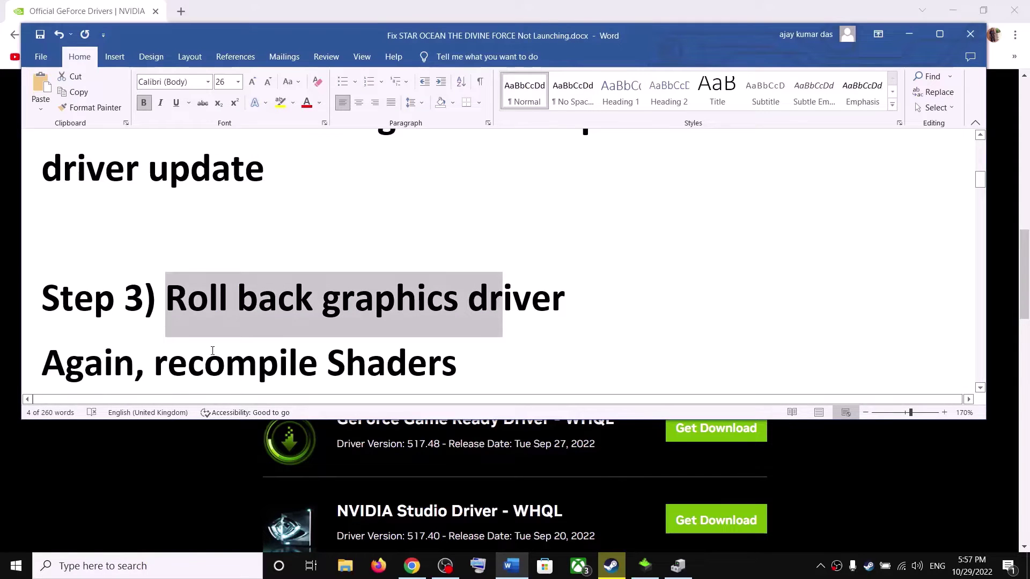
left_click_drag(53, 364, 438, 377)
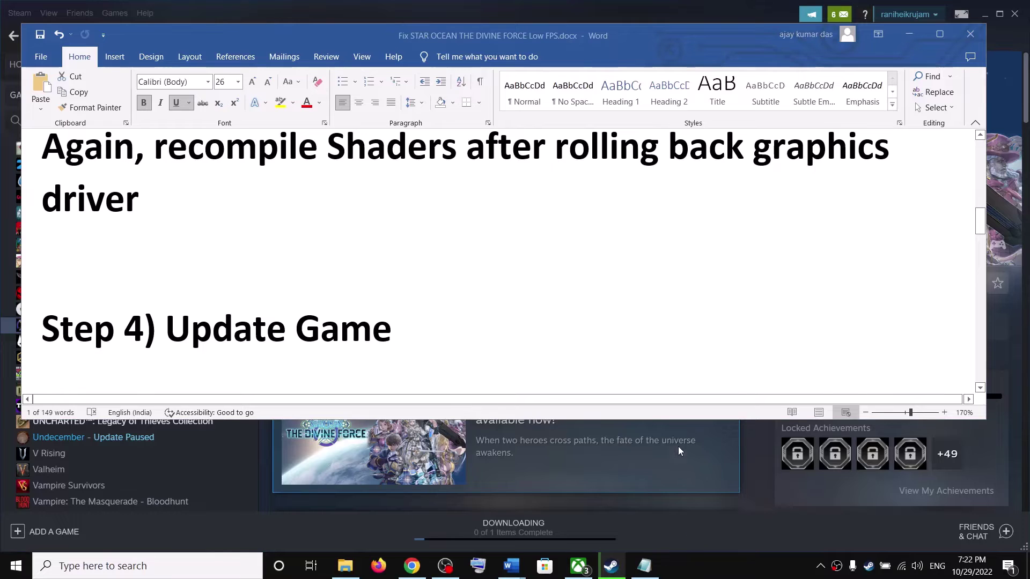
left_click_drag(166, 332, 384, 335)
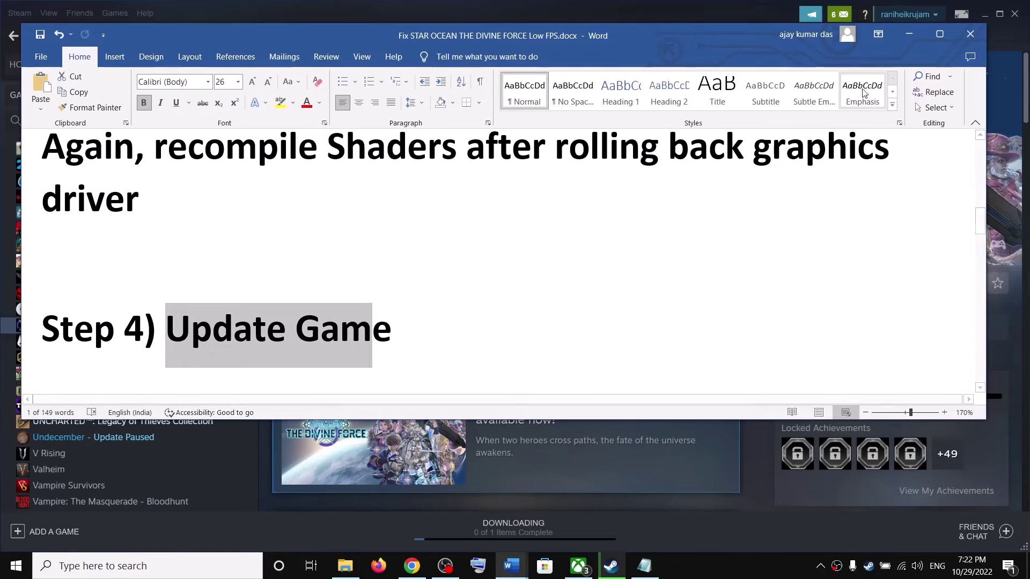
- Set STAR OCEAN THE DIVINE FORCE's Steam updates to 'Always keep this game updated'
left_click(903, 42)
right_click(95, 324)
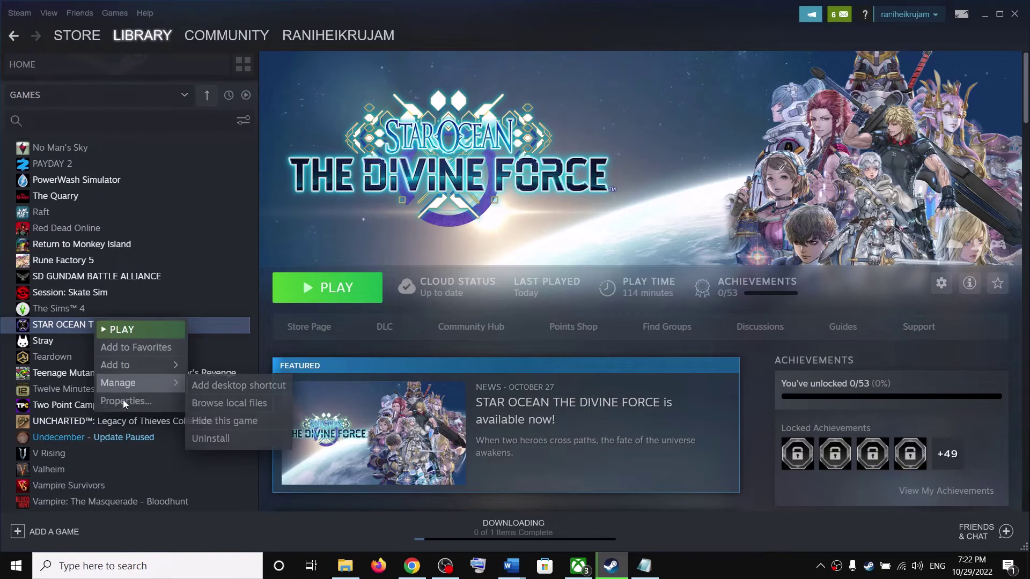
left_click(116, 401)
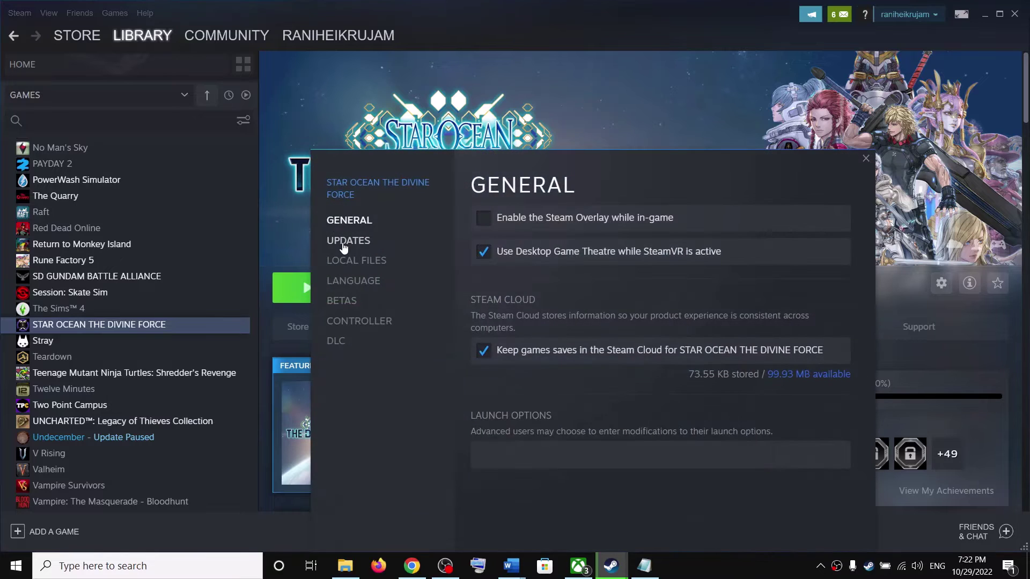
left_click(343, 244)
left_click(626, 240)
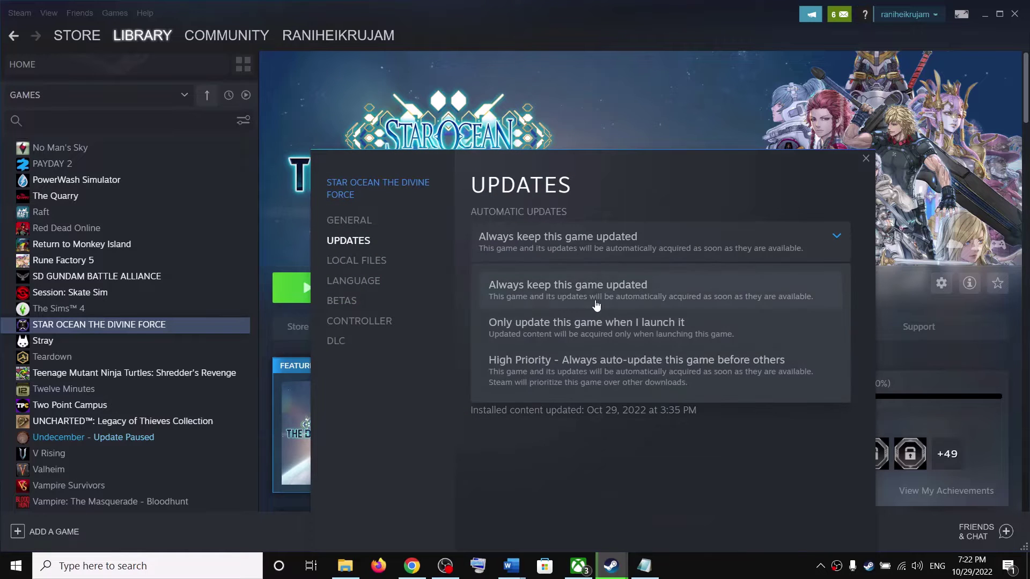
left_click(560, 298)
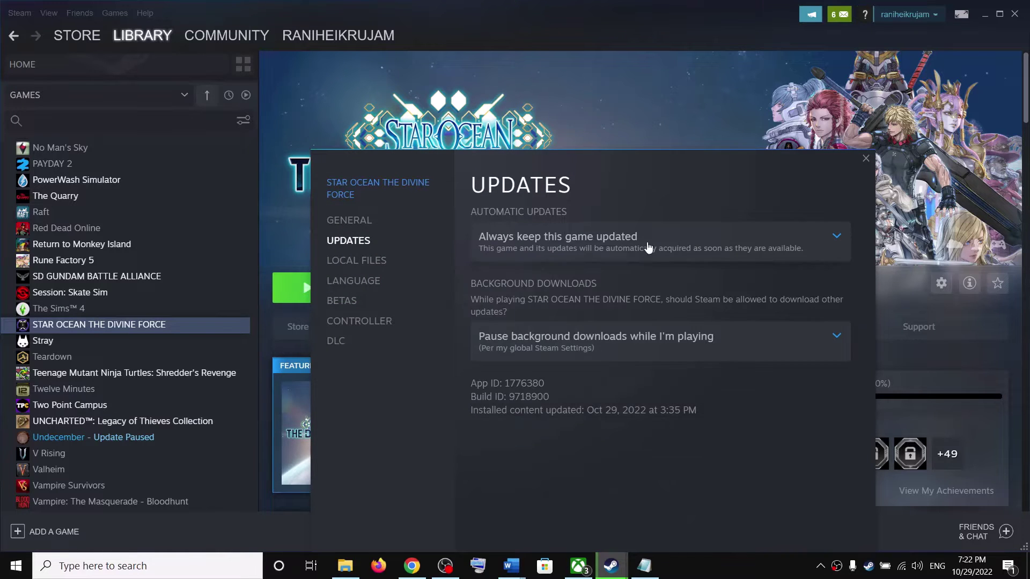
left_click(866, 159)
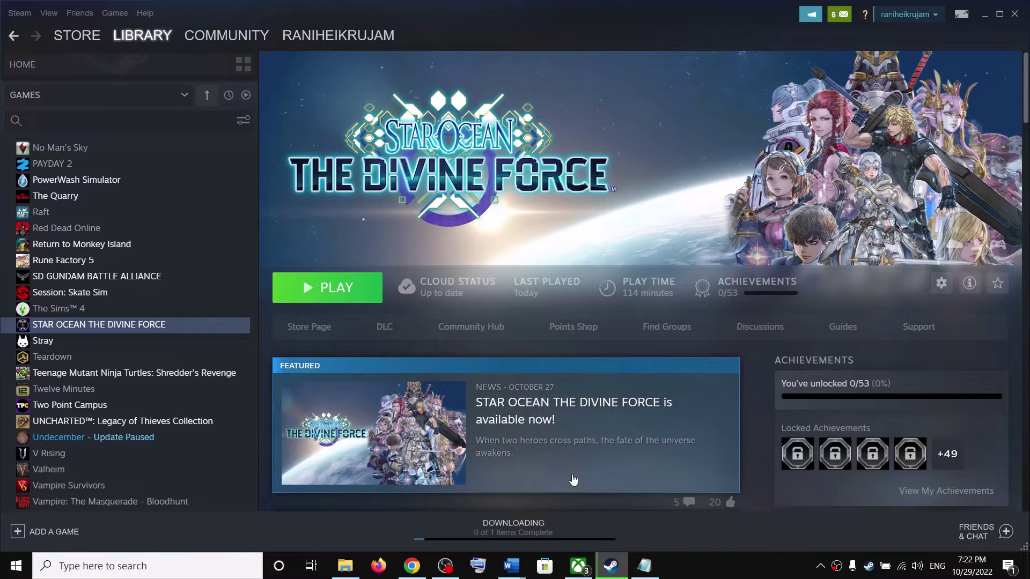
- Return to the Word checklist and select the Step 5 heading on dedicated graphics
mouse_move(518, 576)
left_click(572, 515)
scroll(353, 315, "down", 5)
left_click_drag(229, 232, 589, 311)
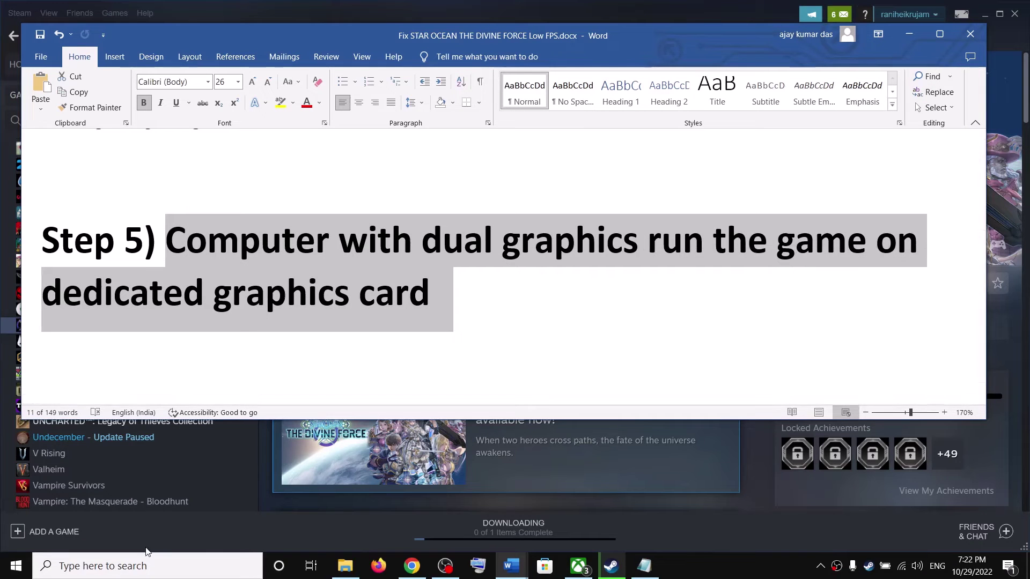
- Search Windows for 'graphics' and open the Graphics settings result
left_click(136, 568)
type("gra")
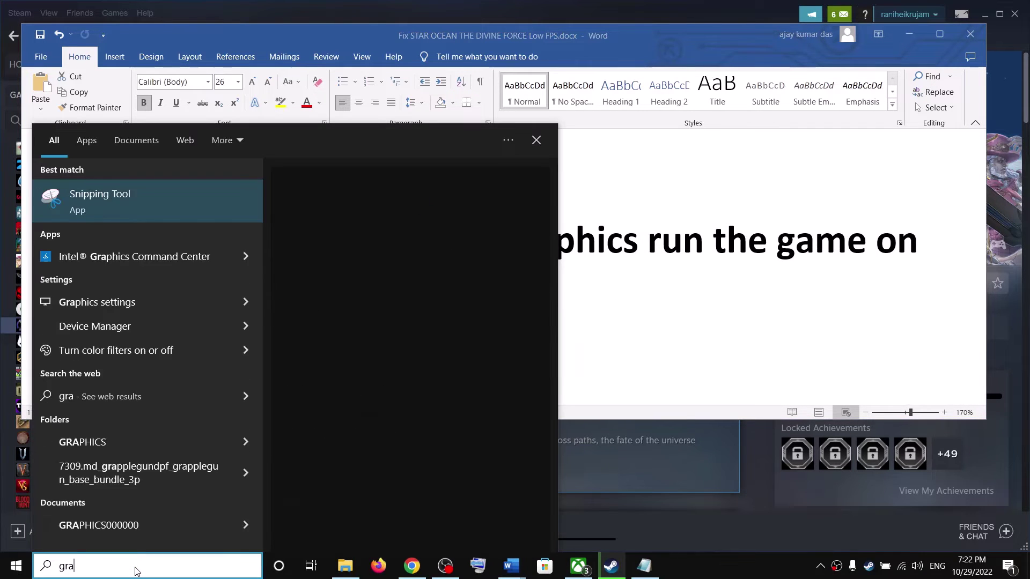
type("phics")
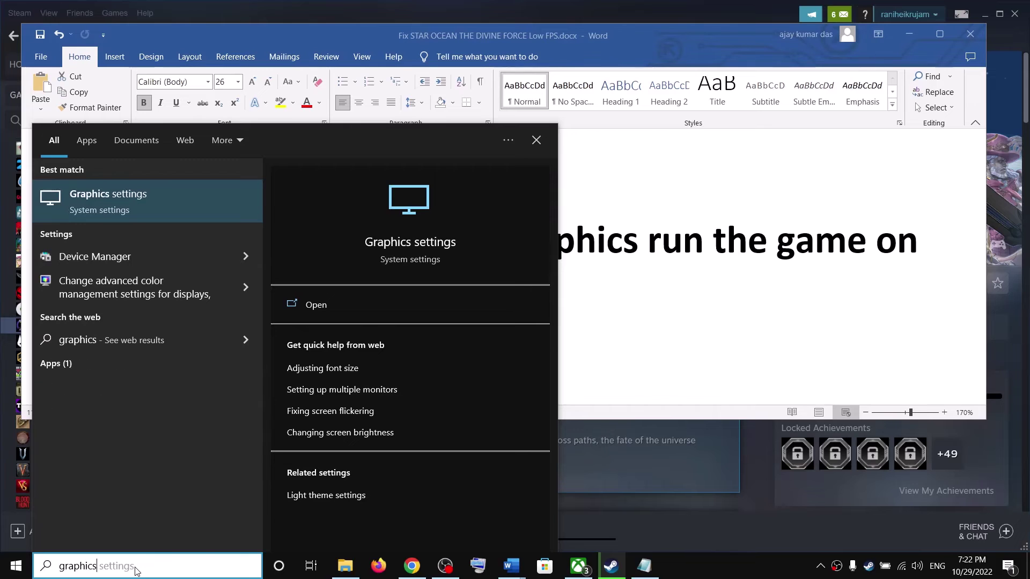
left_click(149, 204)
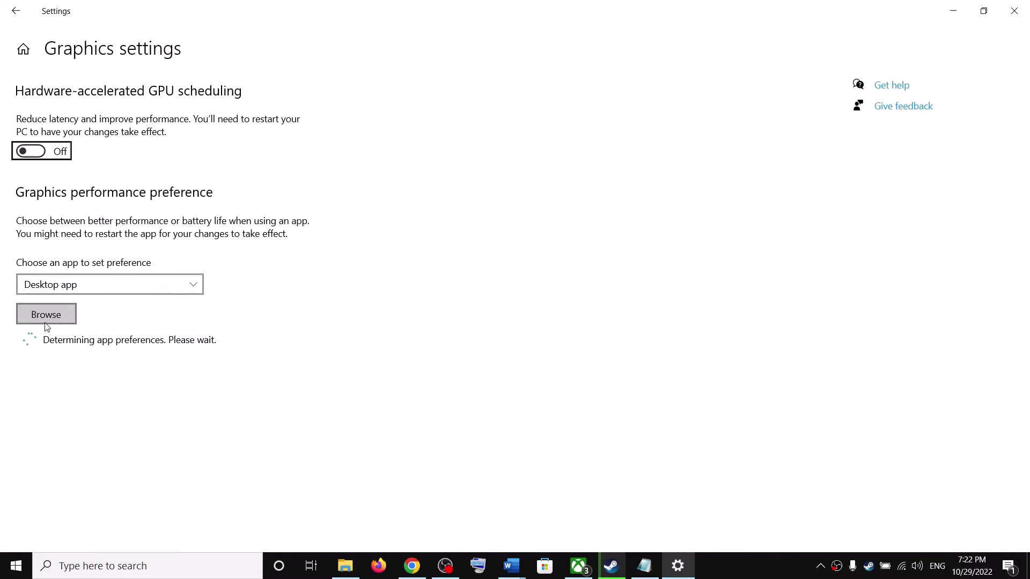
- Browse for the game executable, first checking C:\Program Files (x86)\Steam\steamapps\common
left_click(47, 317)
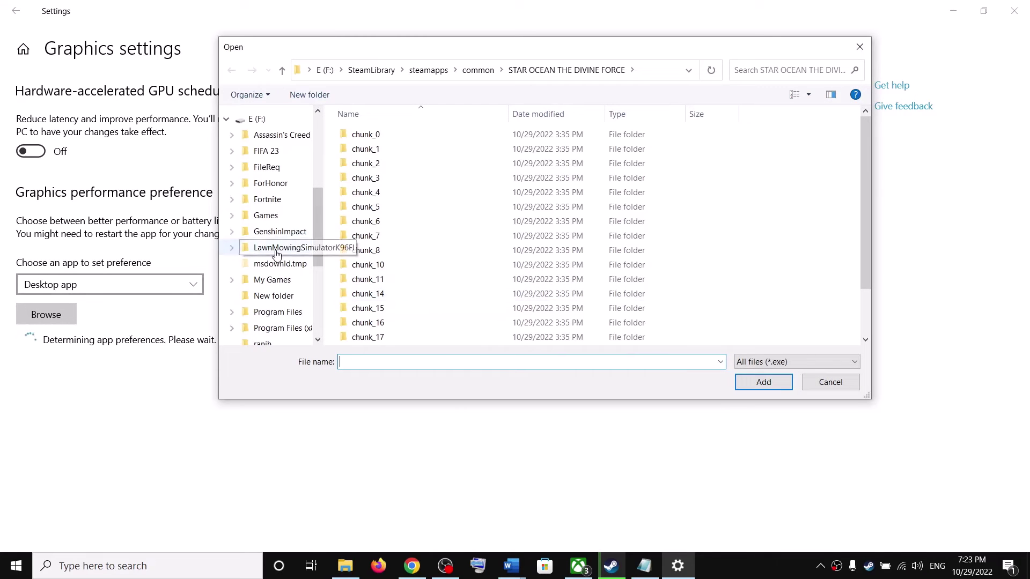
scroll(239, 123, "up", 2)
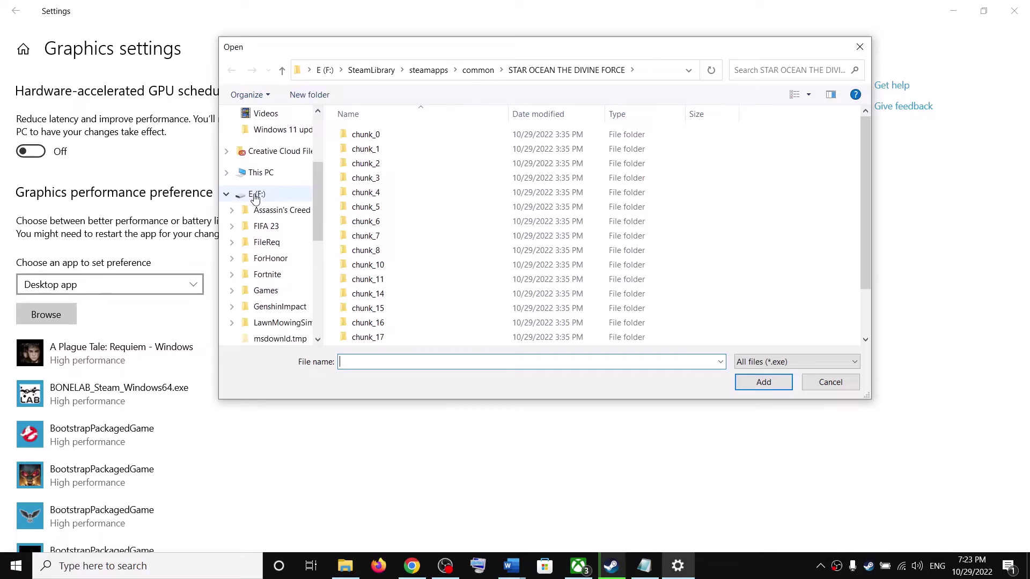
left_click(257, 172)
double_click(396, 287)
scroll(395, 287, "down", 3)
double_click(399, 240)
scroll(400, 268, "down", 3)
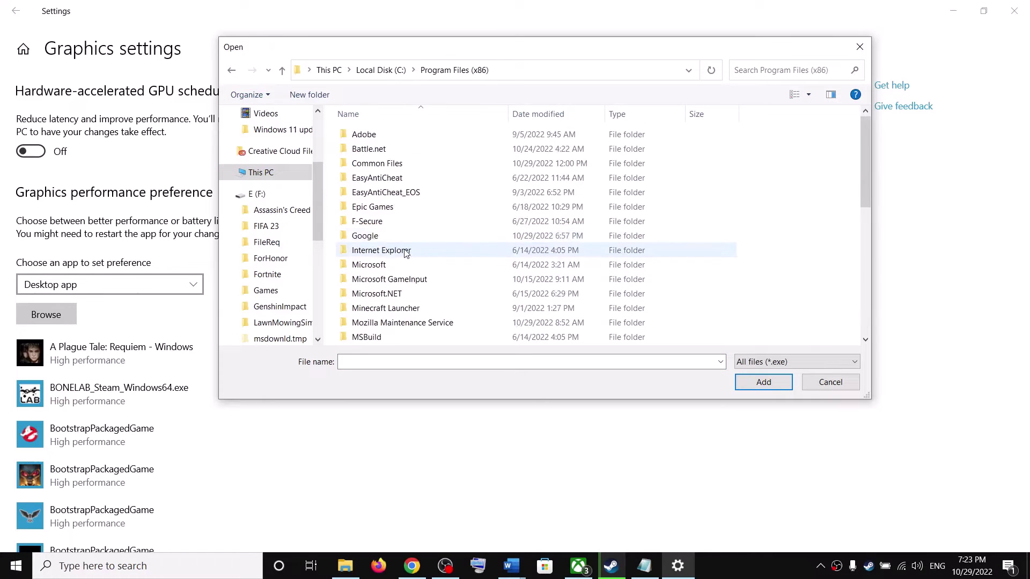
double_click(395, 293)
scroll(395, 293, "down", 4)
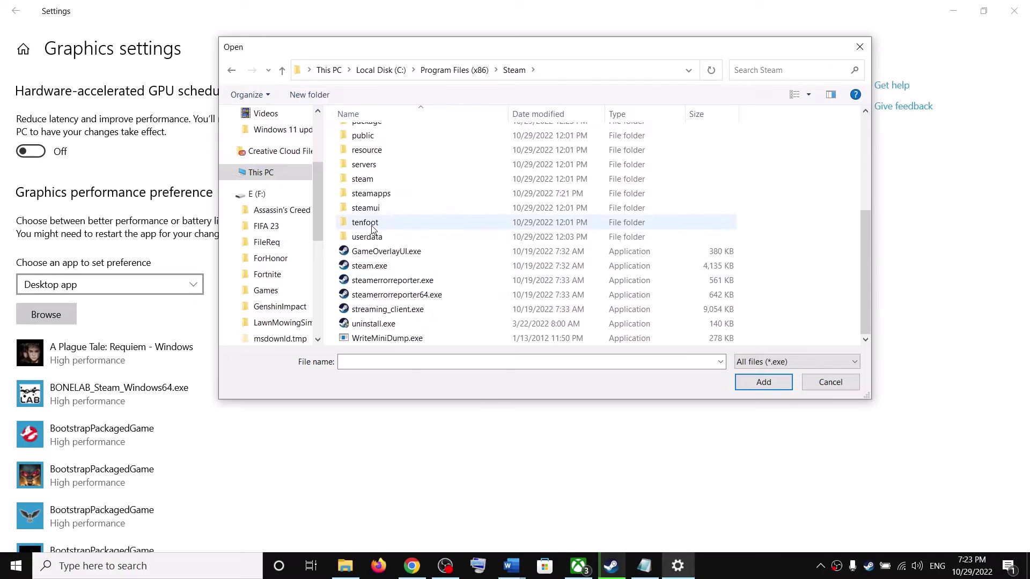
double_click(374, 194)
left_click(390, 138)
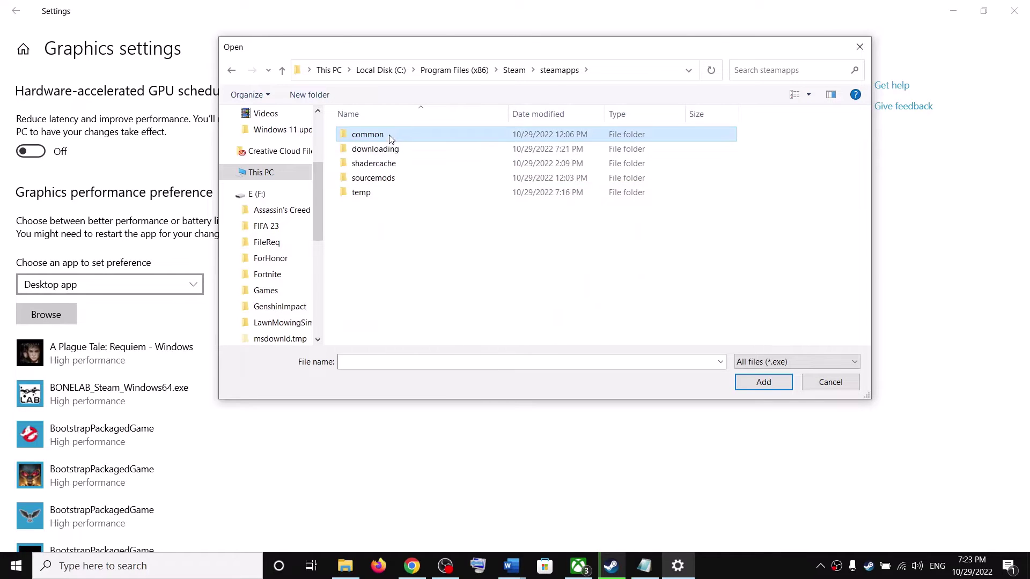
double_click(390, 137)
- Navigate to F:\SteamLibrary\steamapps\common\STAR OCEAN THE DIVINE FORCE
left_click(257, 194)
scroll(494, 215, "down", 3)
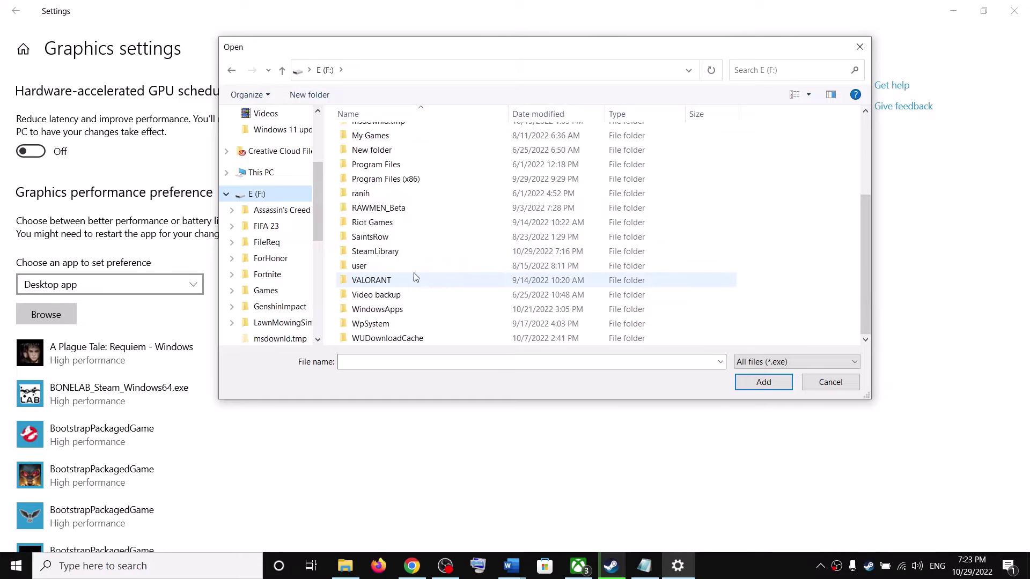
double_click(376, 251)
double_click(393, 139)
double_click(370, 135)
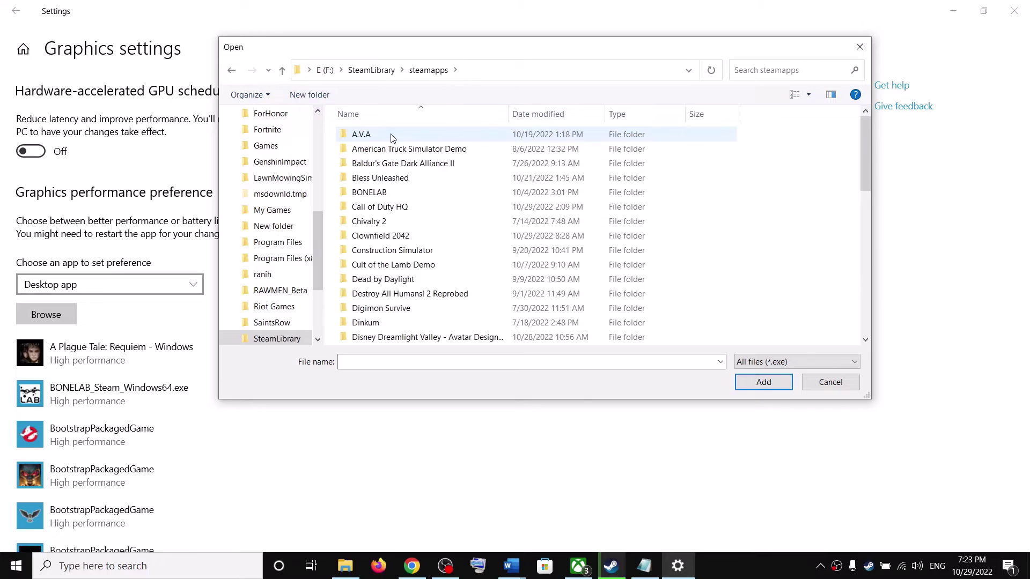
scroll(414, 316, "down", 5)
scroll(414, 316, "down", 3)
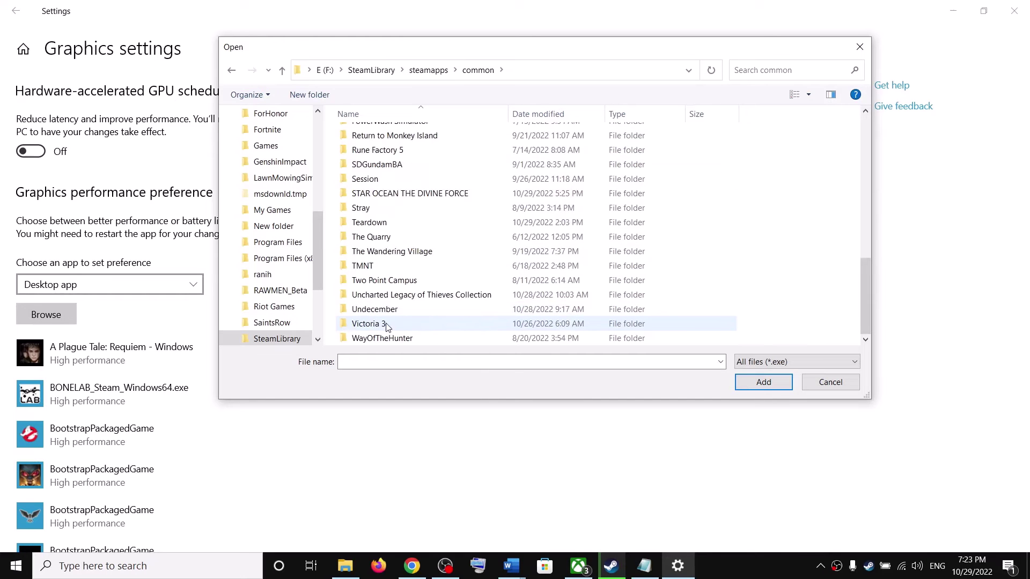
scroll(414, 319, "up", 7)
scroll(414, 319, "down", 7)
left_click(406, 198)
double_click(421, 197)
- Add SO6.exe to the graphics preference list and scroll to its STAR OCEAN THE DIVINE FORCE entry
scroll(376, 301, "down", 2)
left_click(366, 338)
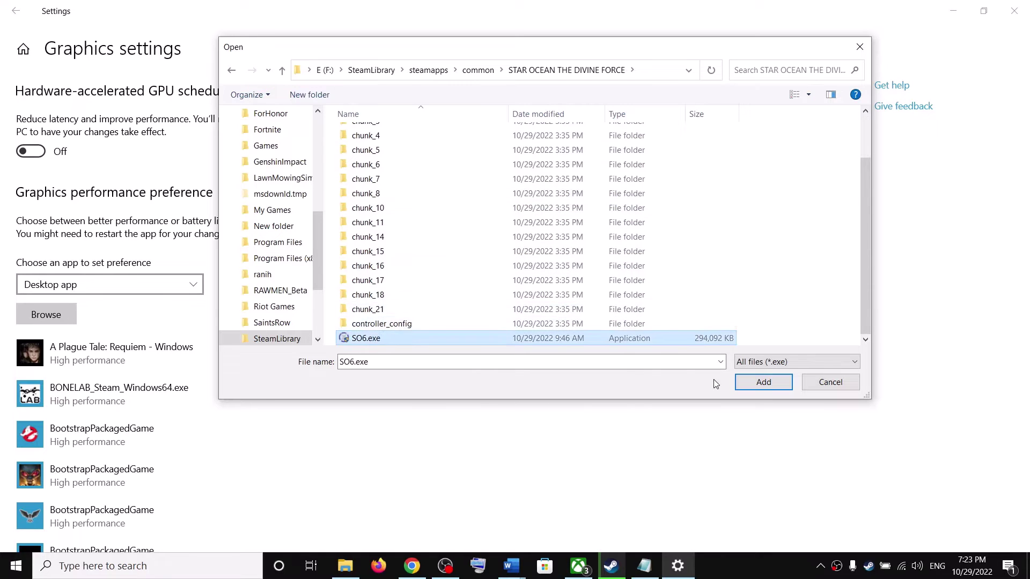
left_click(768, 389)
scroll(257, 298, "down", 4)
scroll(257, 305, "down", 15)
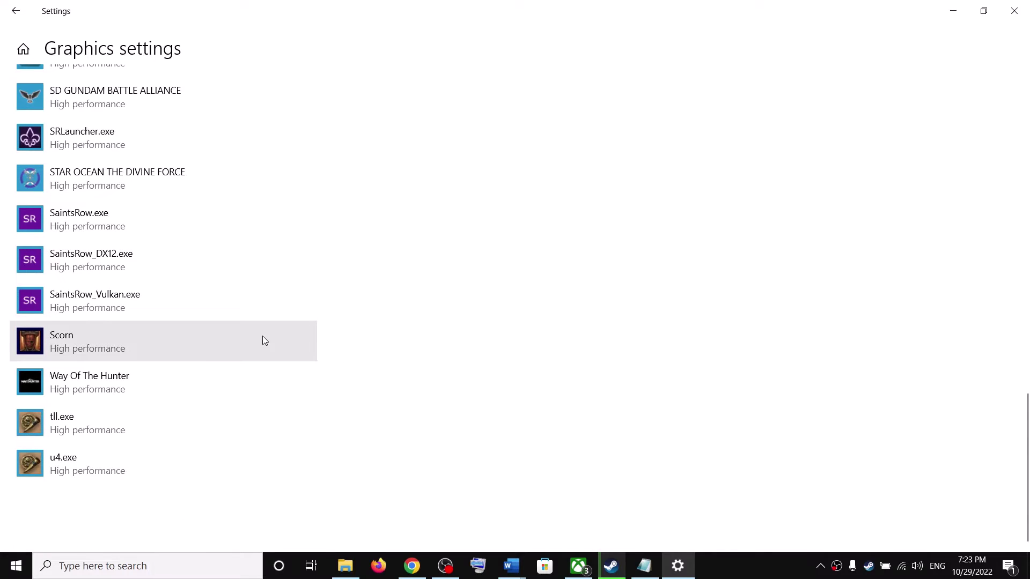
- Save High performance (NVIDIA GeForce GTX 1050) as STAR OCEAN THE DIVINE FORCE's graphics preference
left_click(137, 182)
scroll(248, 239, "up", 3)
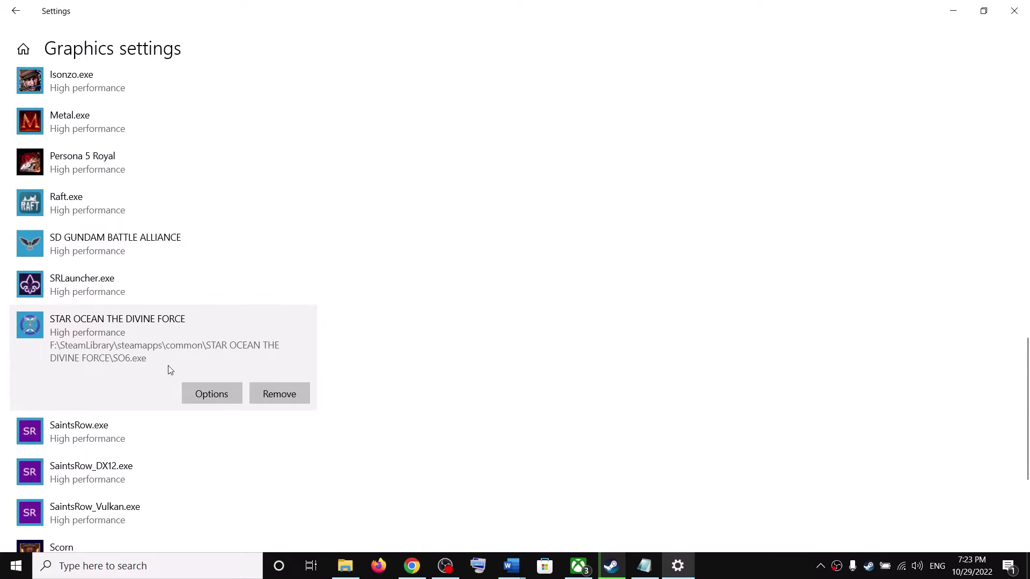
left_click(211, 393)
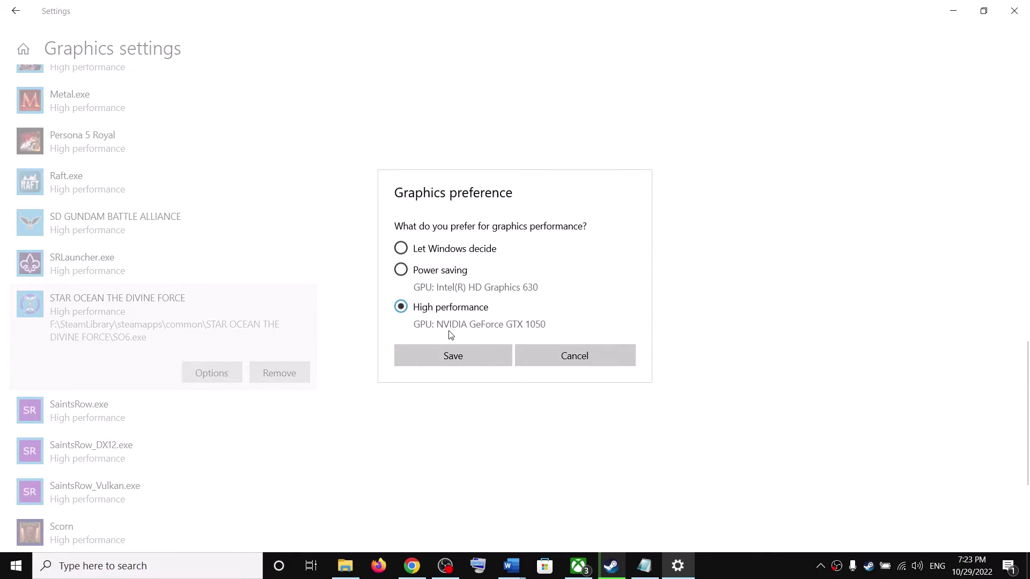
left_click(462, 363)
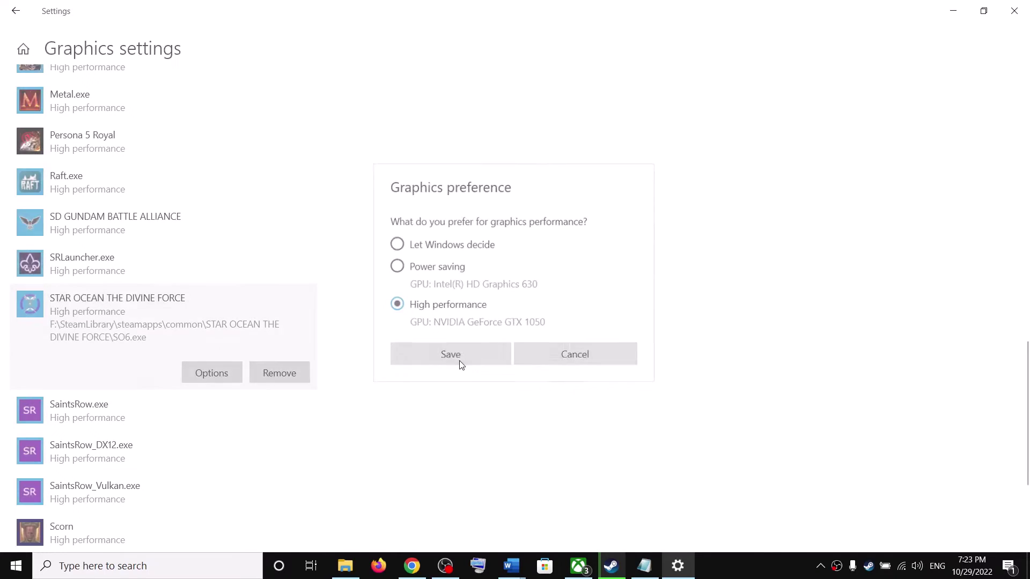
- Close Settings and scroll the Word checklist down to Step 6
left_click(1014, 15)
left_click_drag(291, 333, 559, 262)
scroll(192, 279, "down", 4)
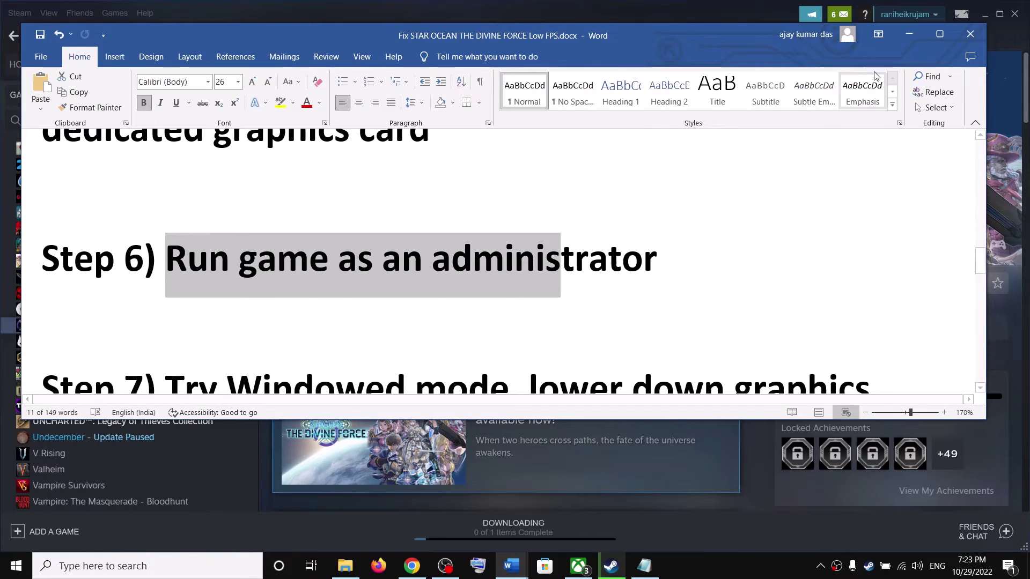
- Open STAR OCEAN THE DIVINE FORCE's install folder from Steam via Manage > Browse local files
left_click(908, 34)
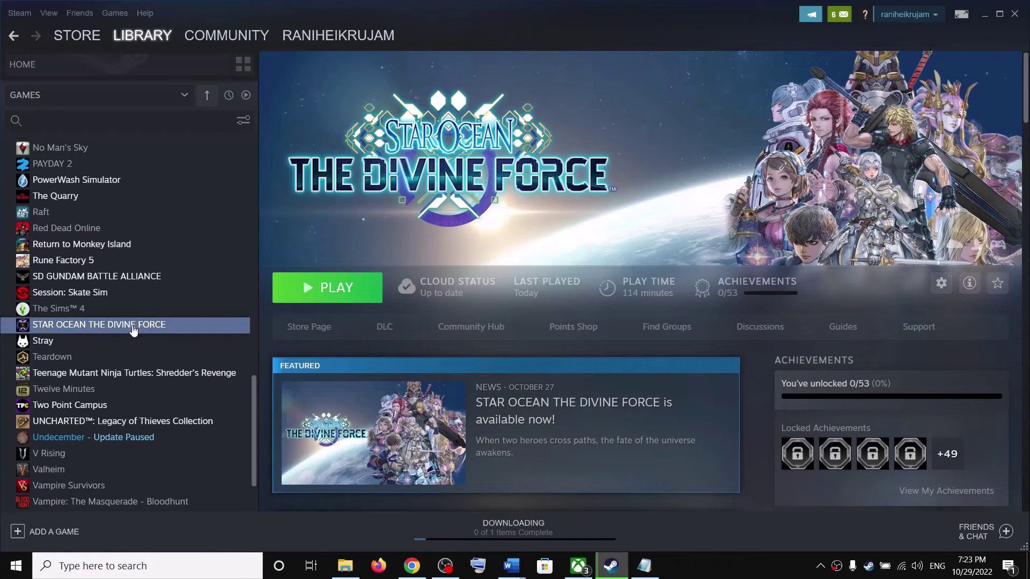
right_click(113, 330)
mouse_move(144, 391)
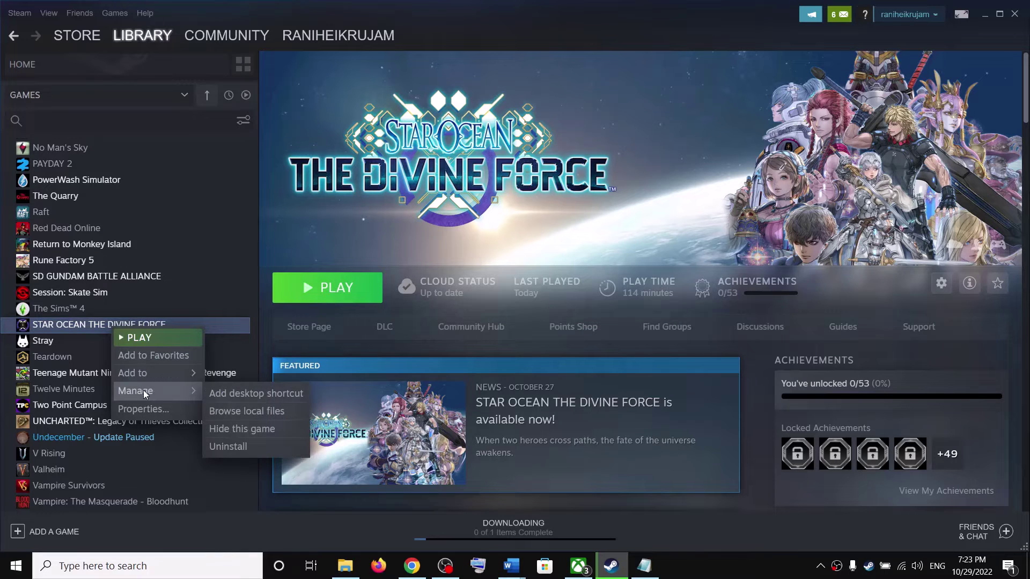
left_click(261, 410)
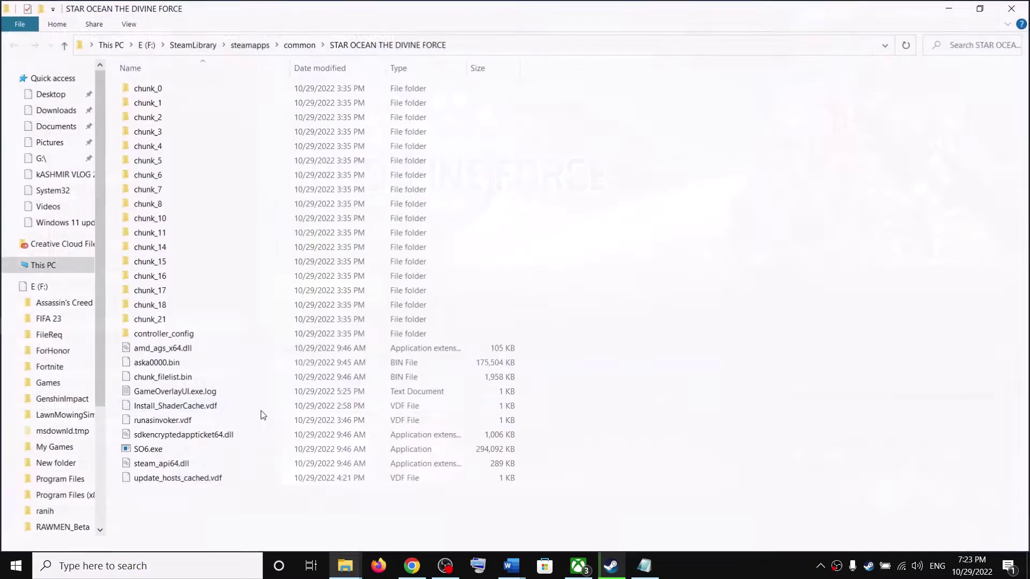
- Bring up SO6.exe's Properties on the Compatibility tab for the run-as-administrator setting
left_click(147, 453)
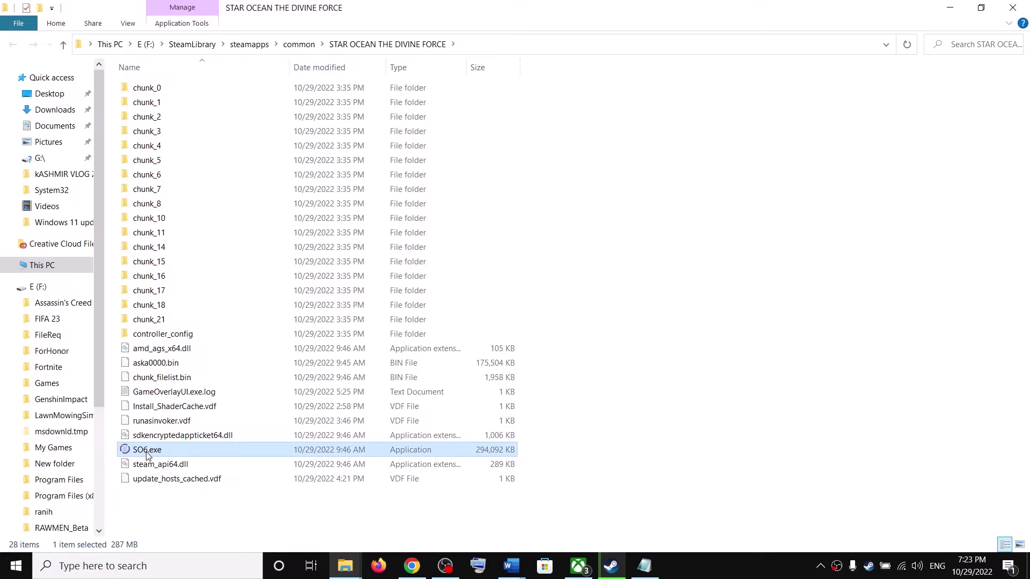
right_click(147, 451)
left_click(188, 439)
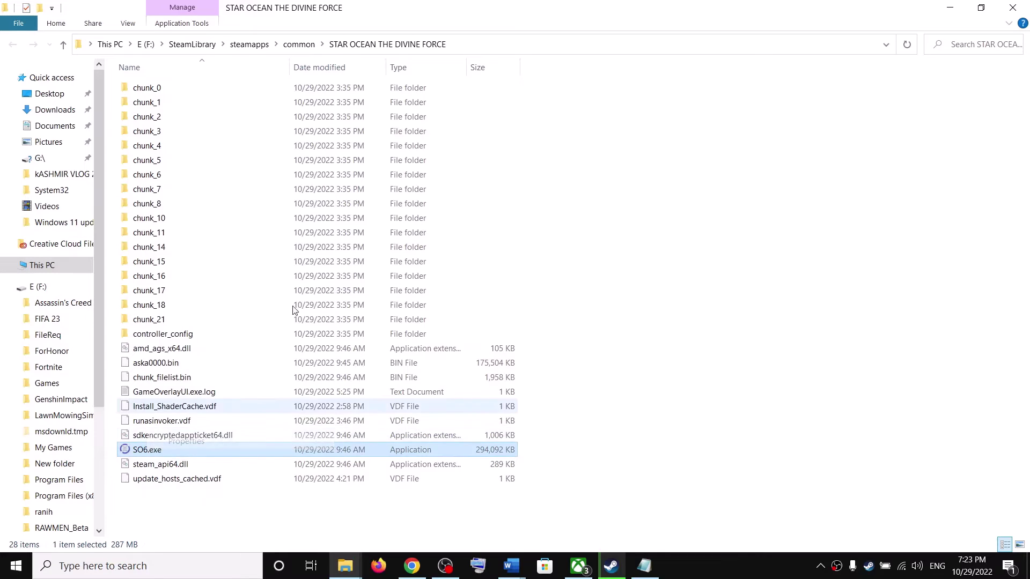
left_click(273, 234)
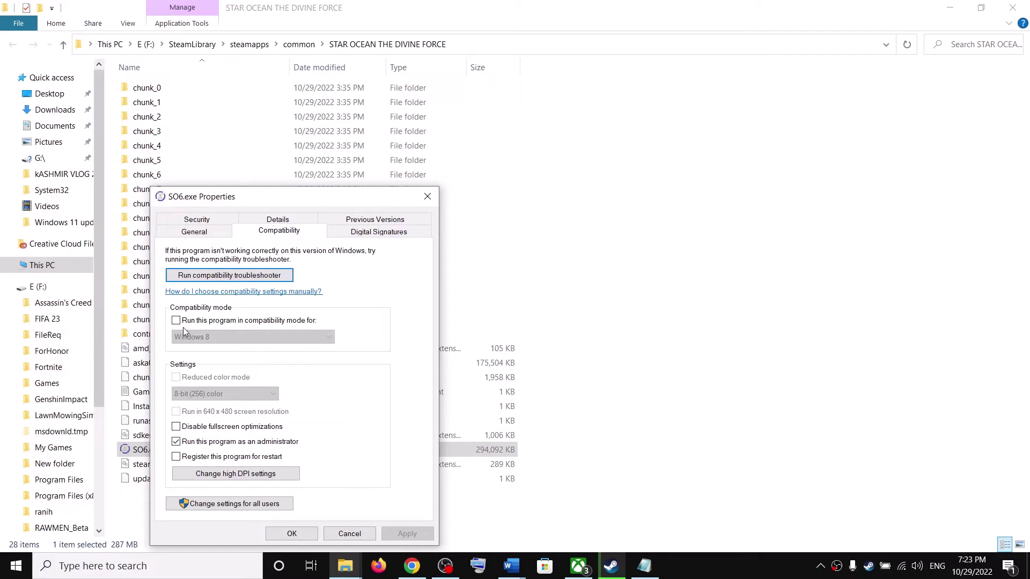